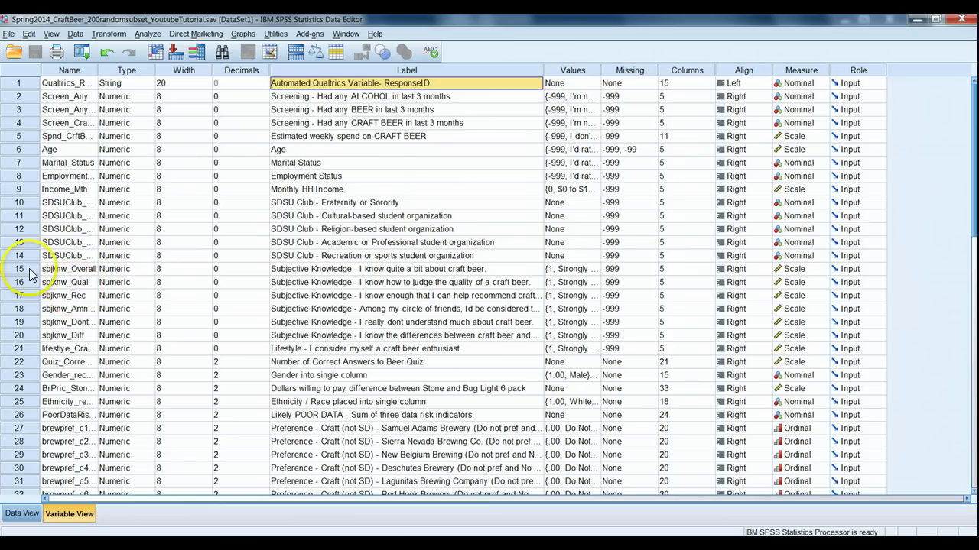
Step: Select variable rows 15–20, check their labels, and widen the Label column to show them fully
drag(27, 273, 21, 341)
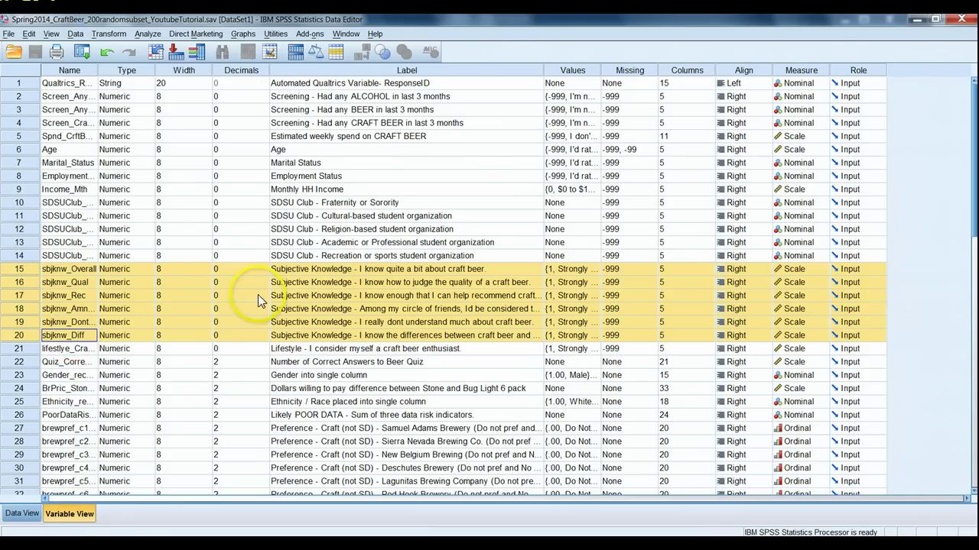
click(355, 271)
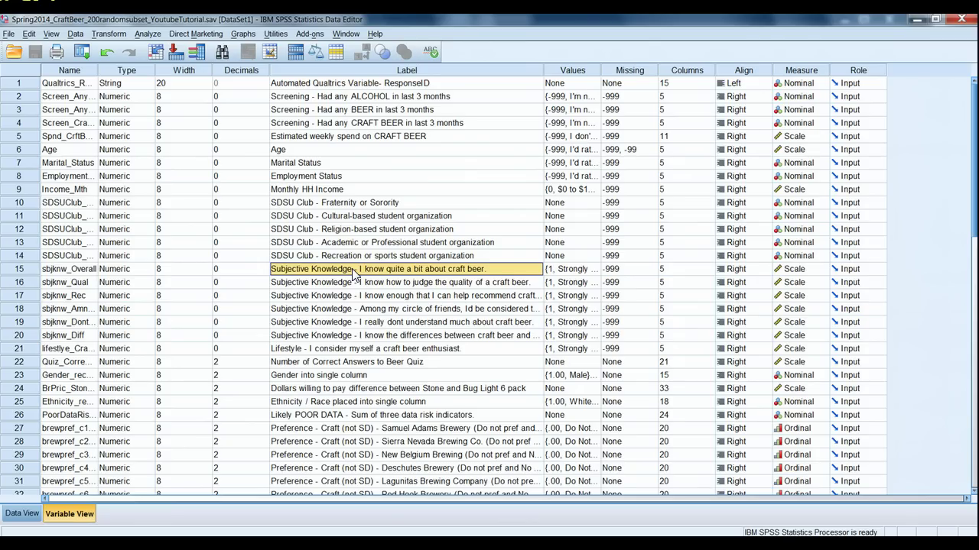
click(356, 308)
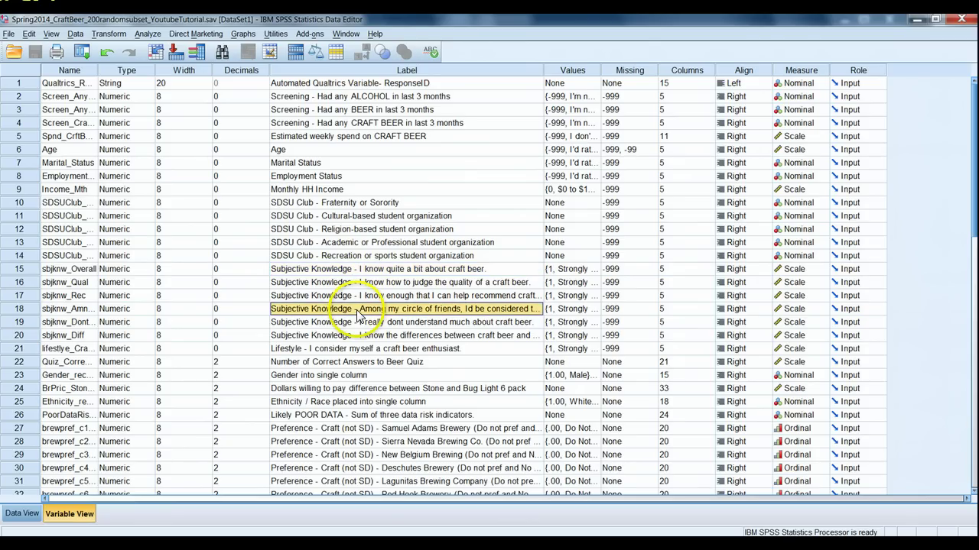
drag(543, 70, 635, 96)
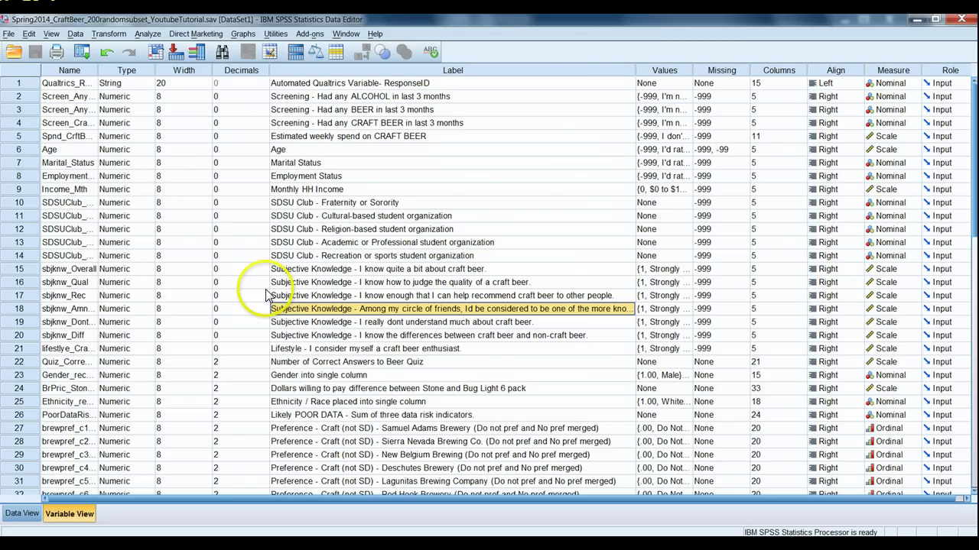
Step: Open Chart Builder and place a simple bar chart in the preview
click(243, 38)
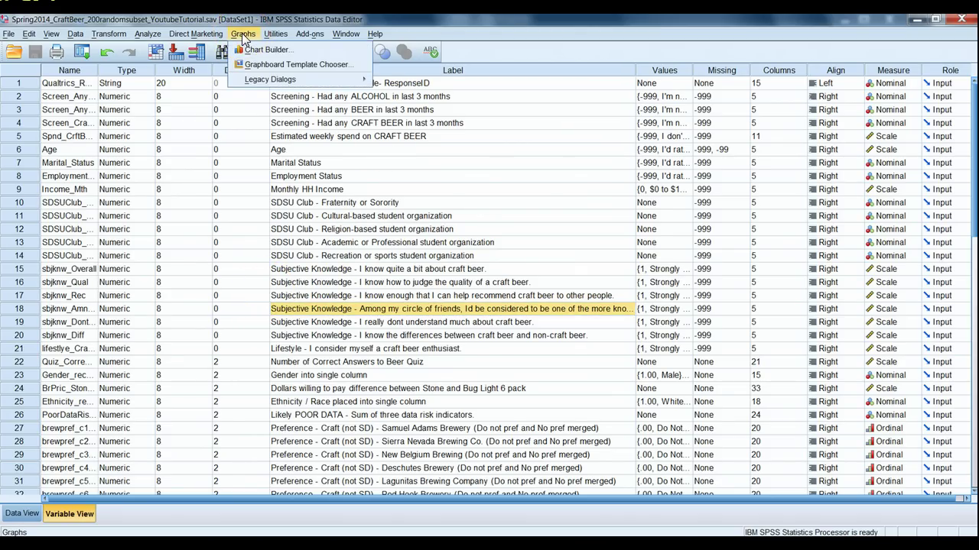
click(255, 51)
click(255, 51)
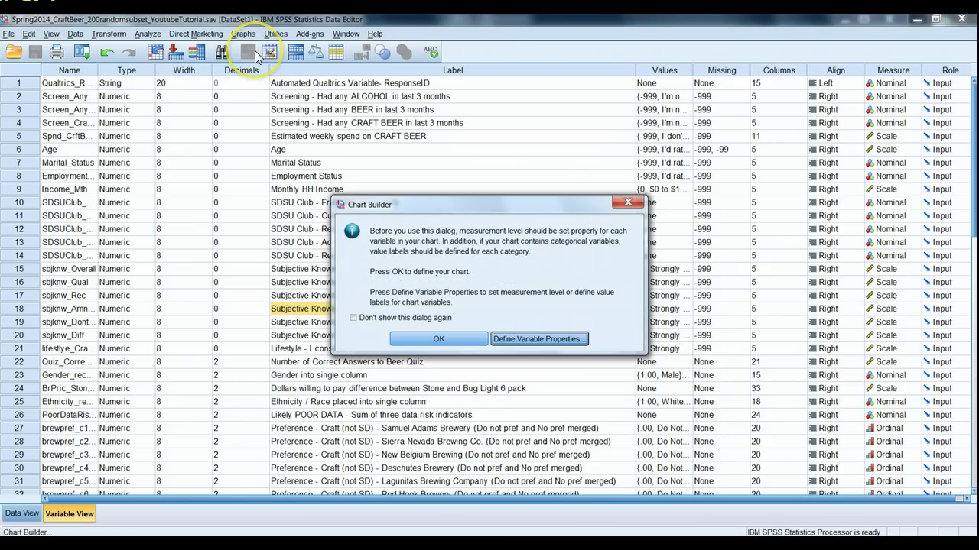
click(439, 340)
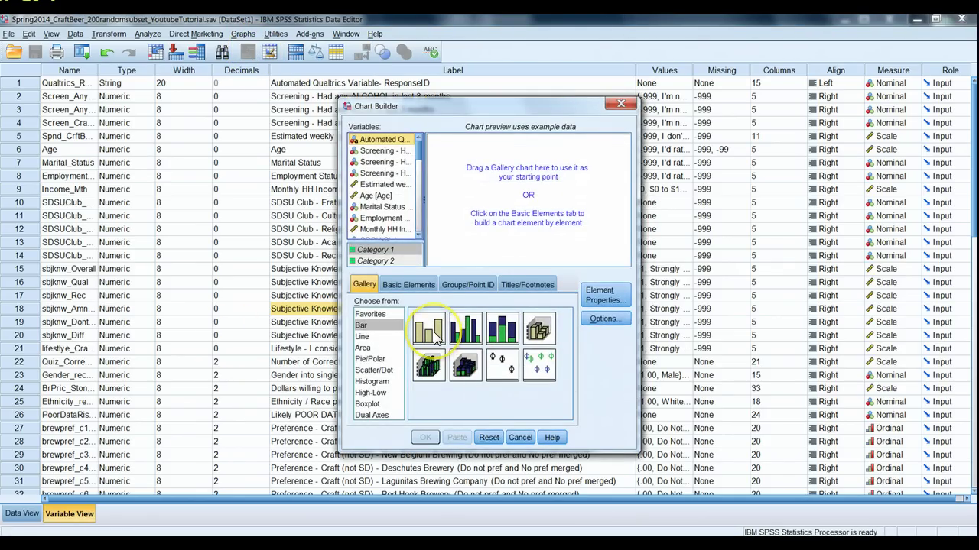
drag(435, 340, 527, 199)
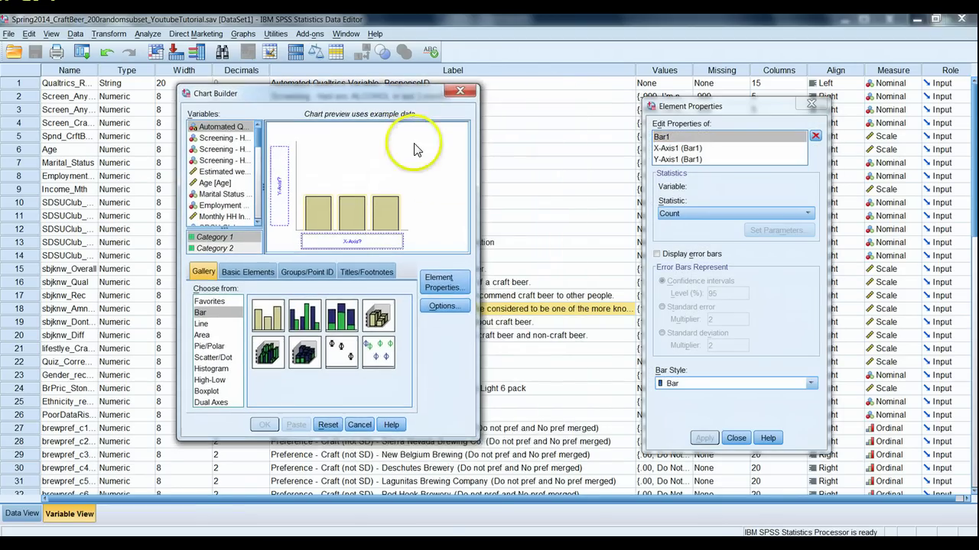
Step: Enlarge the Chart Builder window and scroll down to the bar element properties
drag(477, 412, 636, 422)
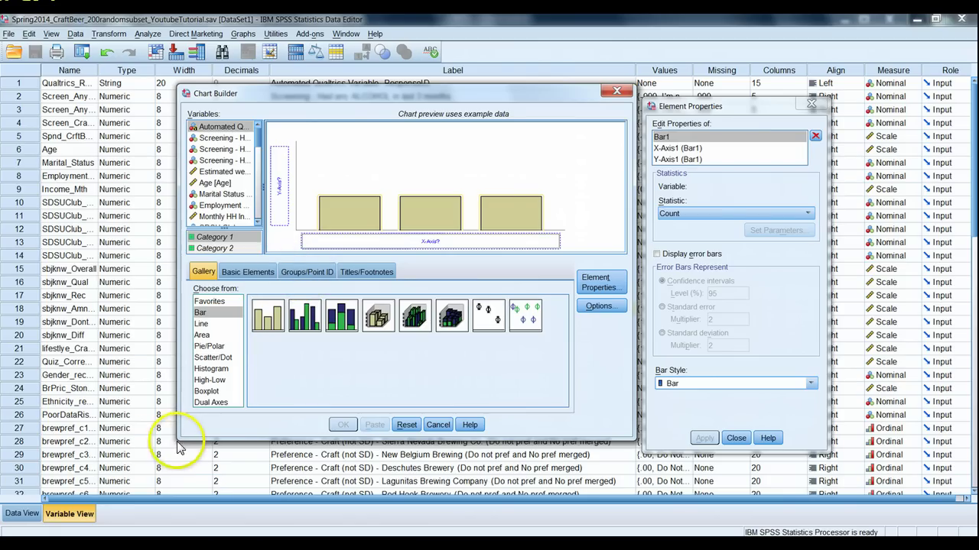
drag(178, 440, 147, 463)
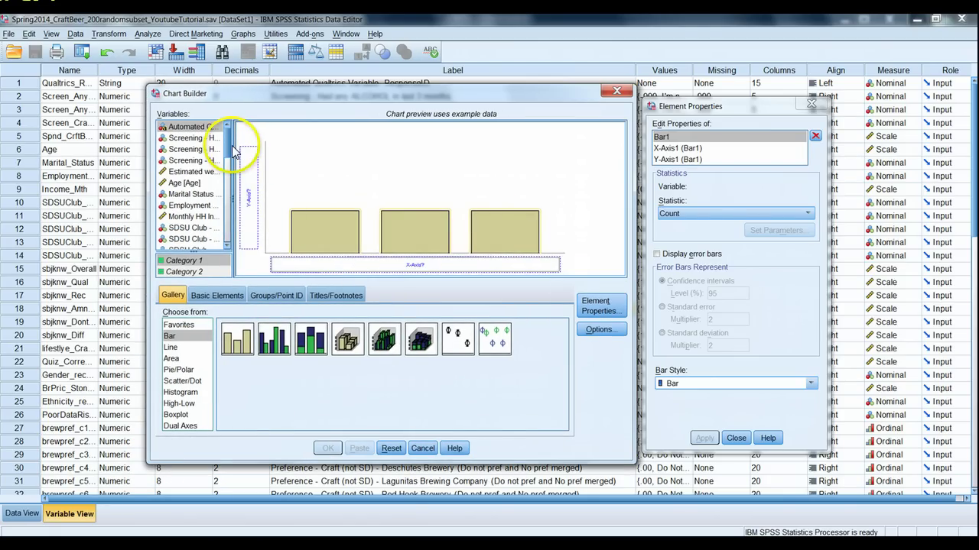
scroll(227, 148, down, 2)
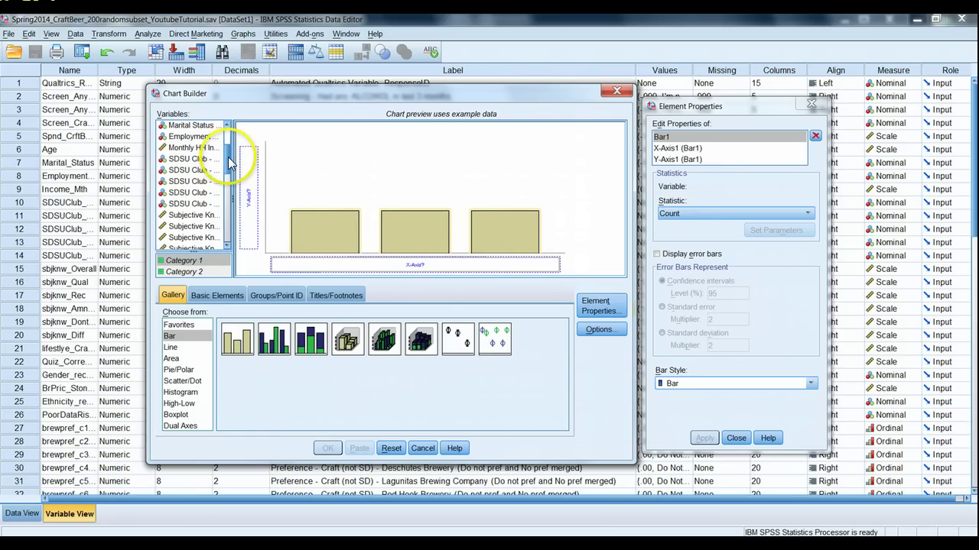
scroll(229, 161, down, 2)
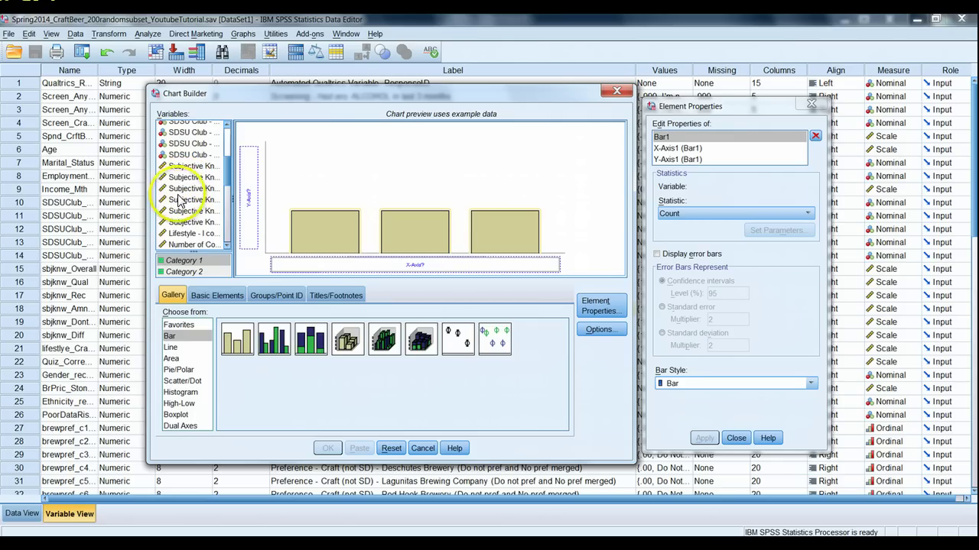
Step: Show variable names, then chart sbjknw_Overall and sbjknw_Qual as two summary bars on the Y axis
right_click(180, 226)
click(208, 234)
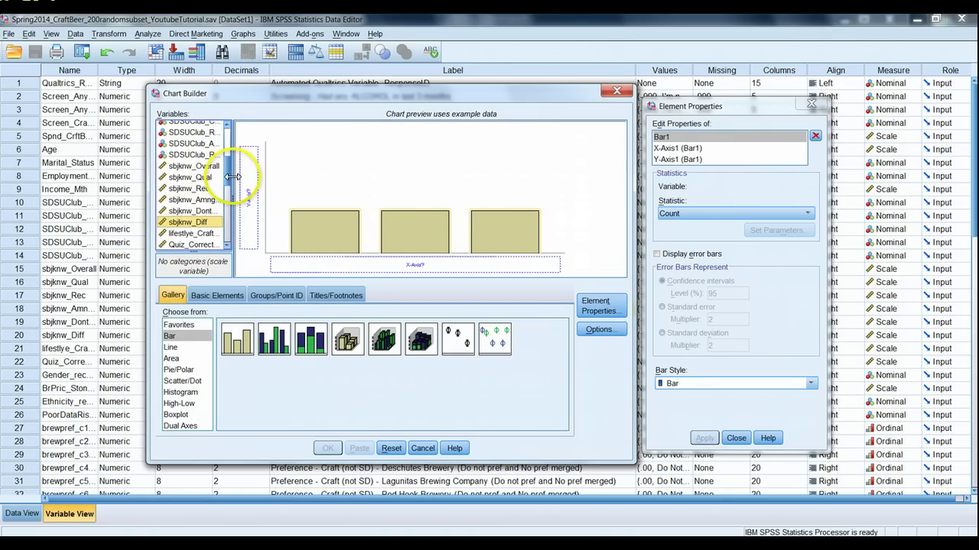
drag(232, 176, 266, 182)
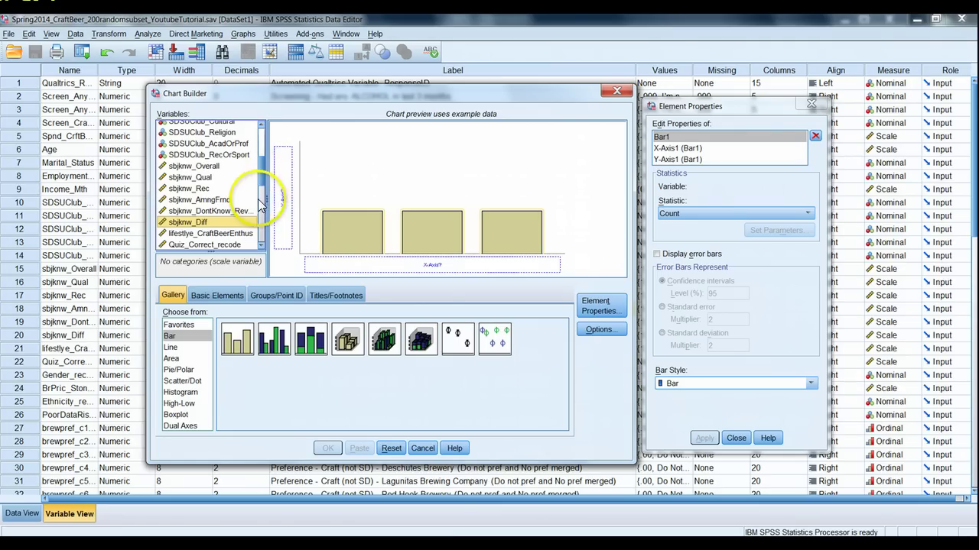
drag(204, 170, 285, 185)
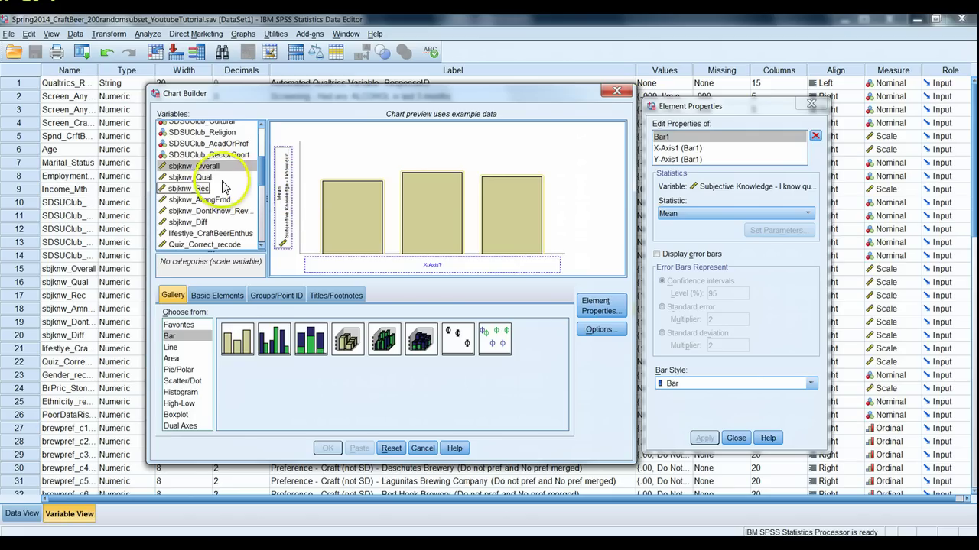
drag(191, 178, 279, 189)
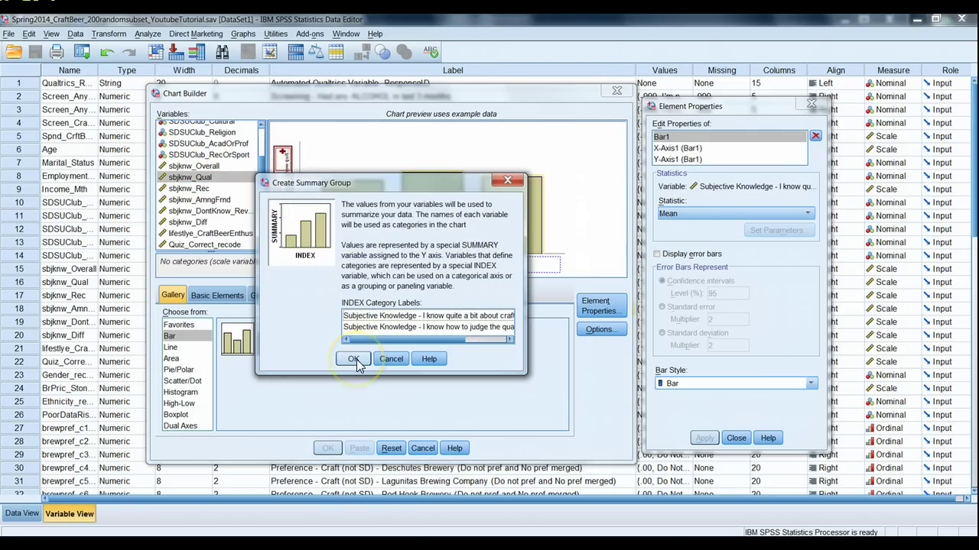
click(353, 359)
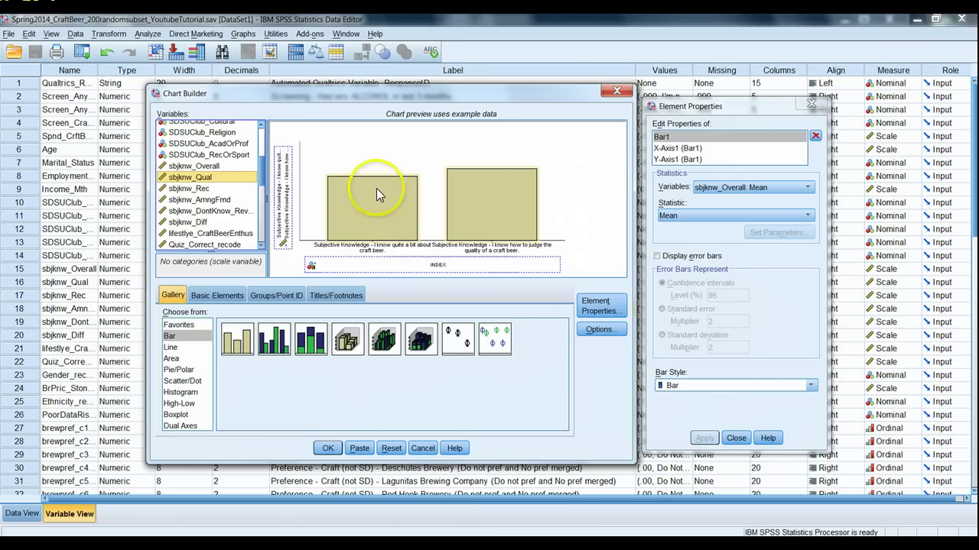
Step: Reset the chart and place a fresh simple bar chart in the preview
click(391, 449)
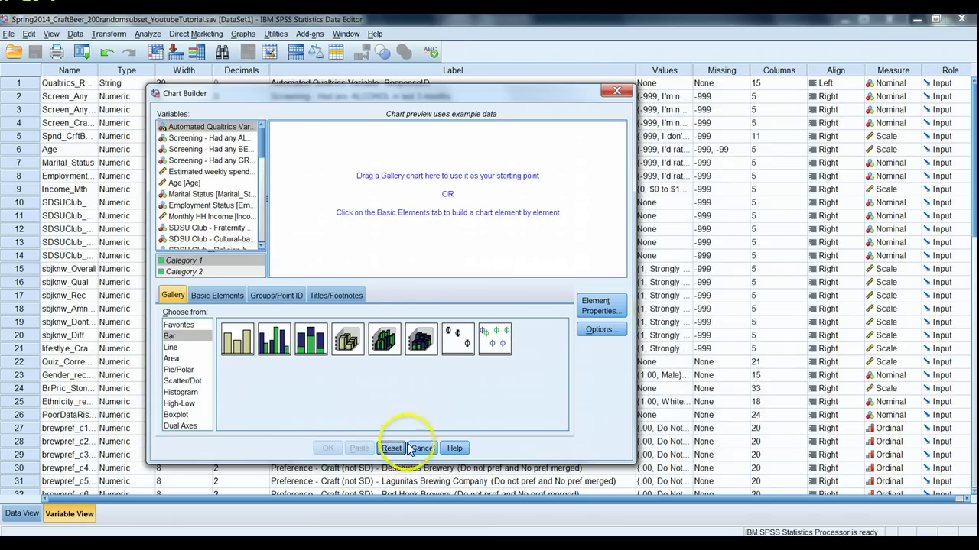
double_click(239, 341)
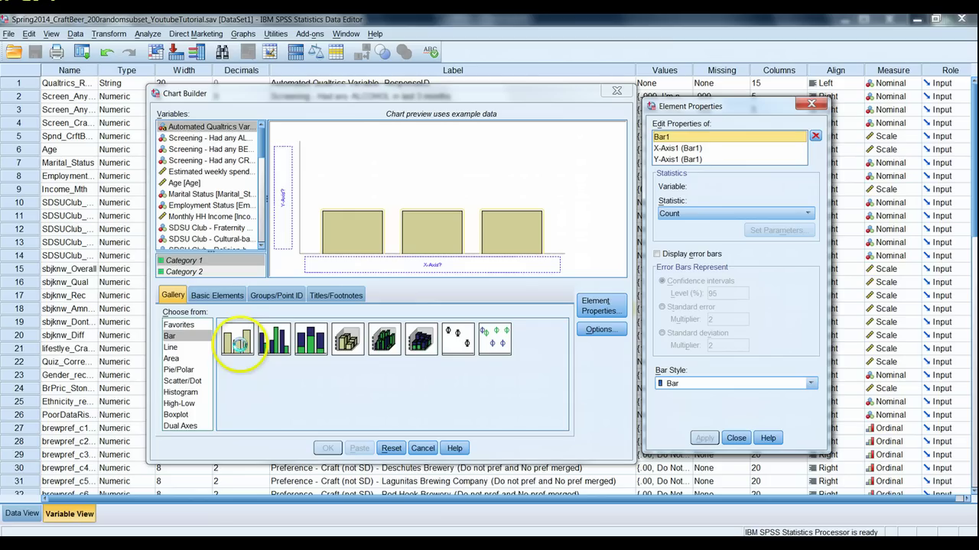
drag(262, 136, 263, 184)
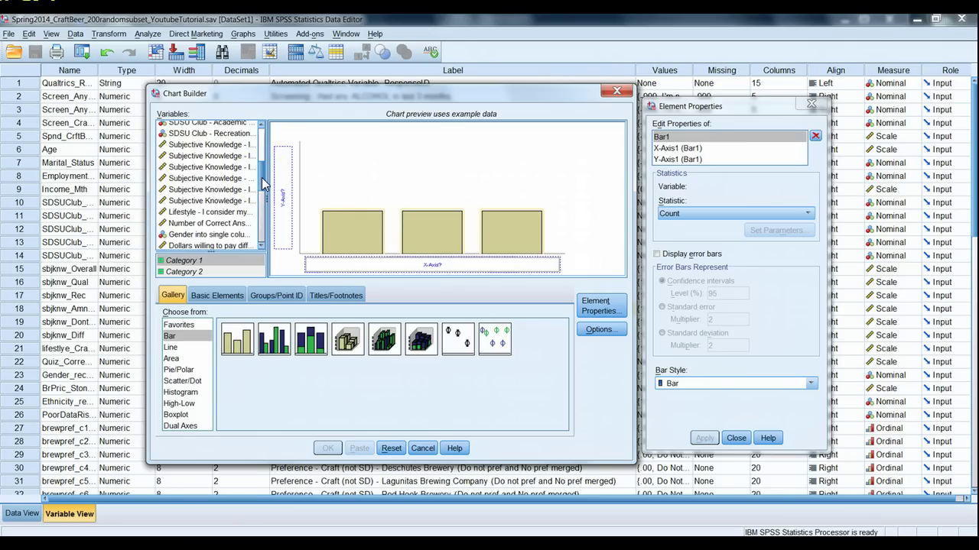
drag(264, 184, 263, 176)
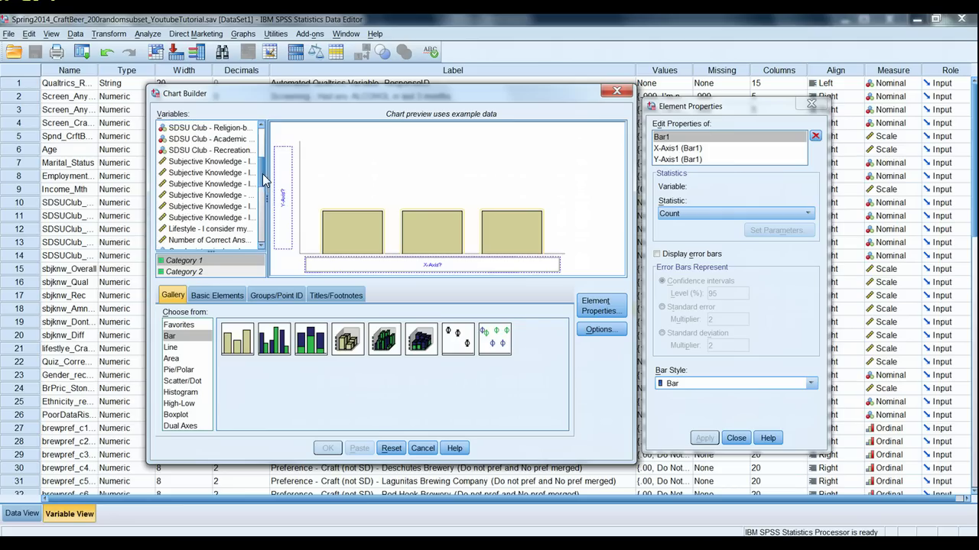
Step: Display variable names in the list and select sbjknw_Overall through sbjknw_Diff
click(206, 174)
right_click(198, 177)
click(199, 188)
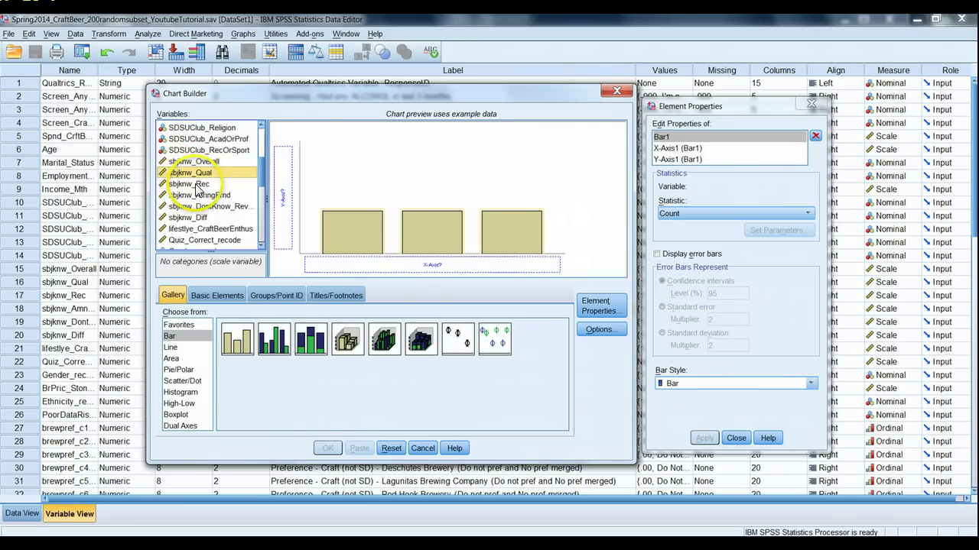
click(200, 161)
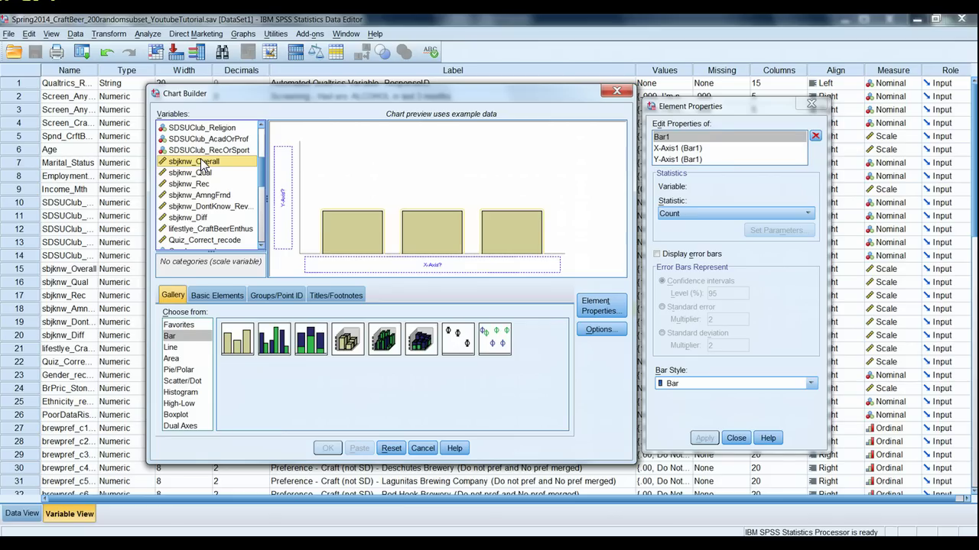
key(shift+Down)
key(shift+Down)
key(shift+Down)
key(shift+Down)
key(shift+Down)
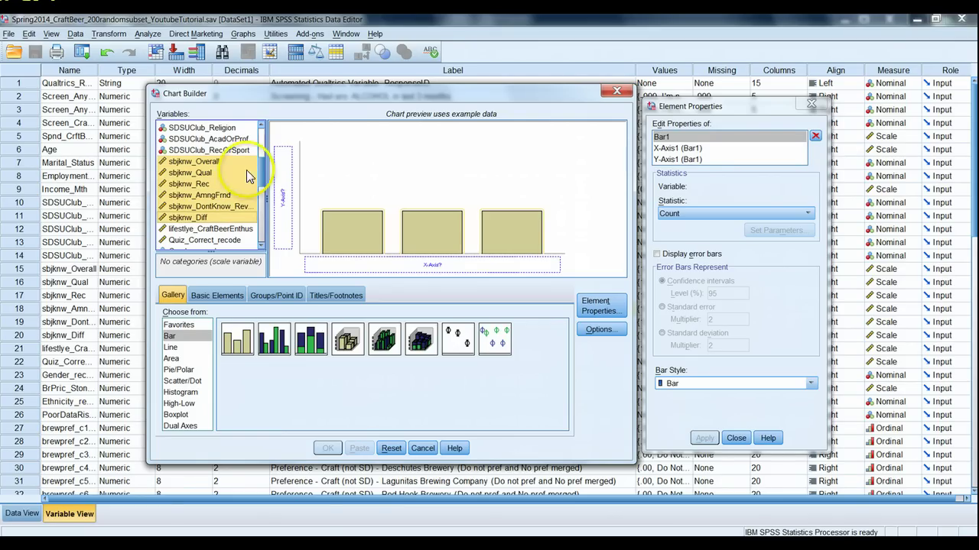
Step: Put the six variables sbjknw_Overall to sbjknw_Diff on the Y axis as separate mean bars
drag(193, 168, 282, 160)
drag(310, 190, 303, 155)
drag(517, 335, 592, 378)
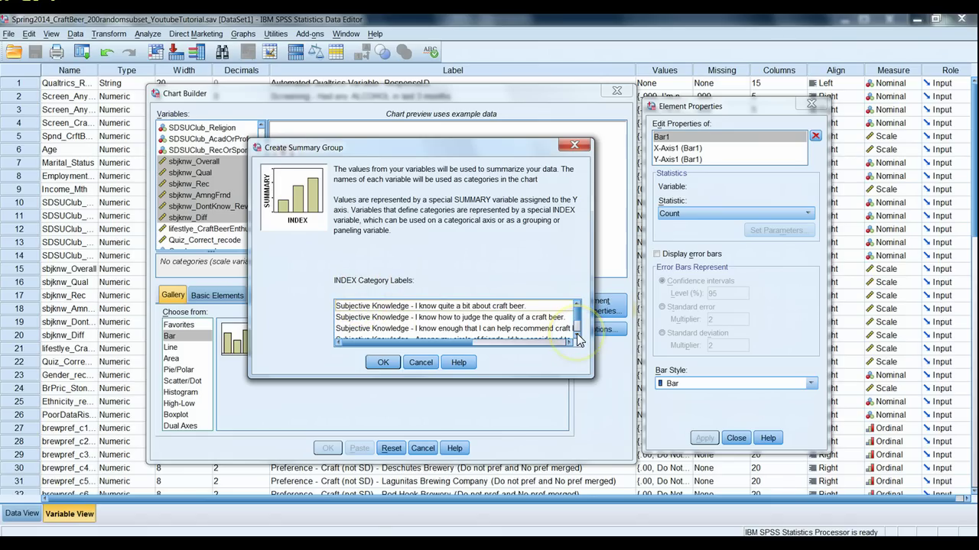
scroll(578, 337, down, 1)
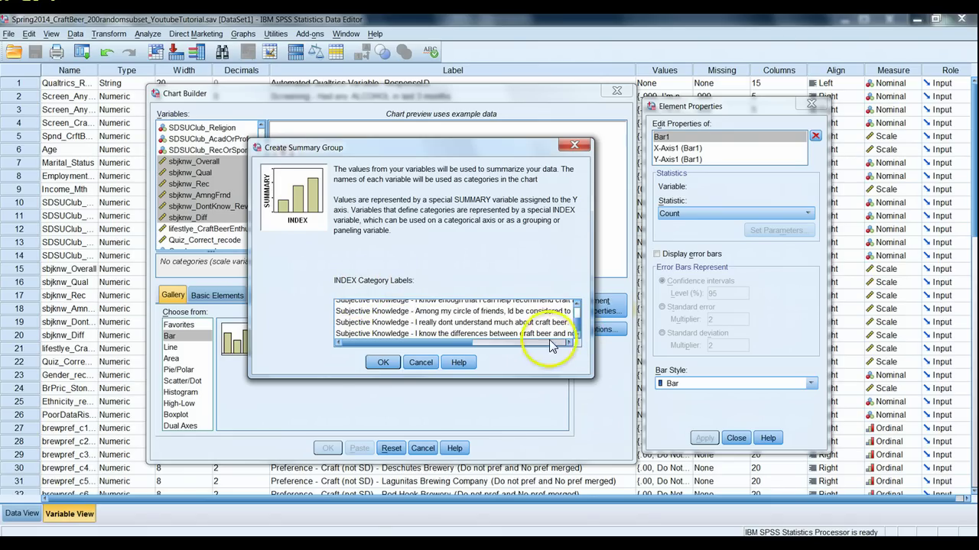
click(383, 363)
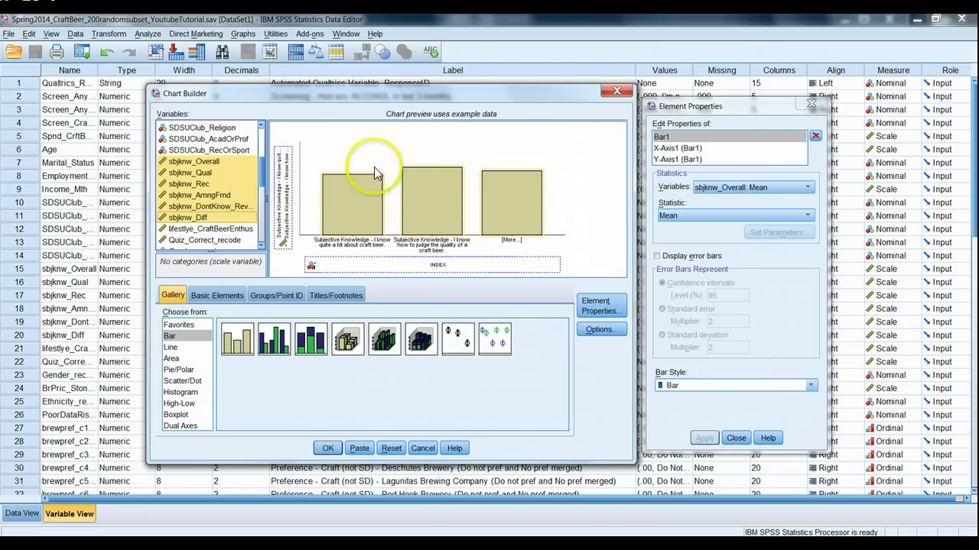
click(592, 303)
click(595, 301)
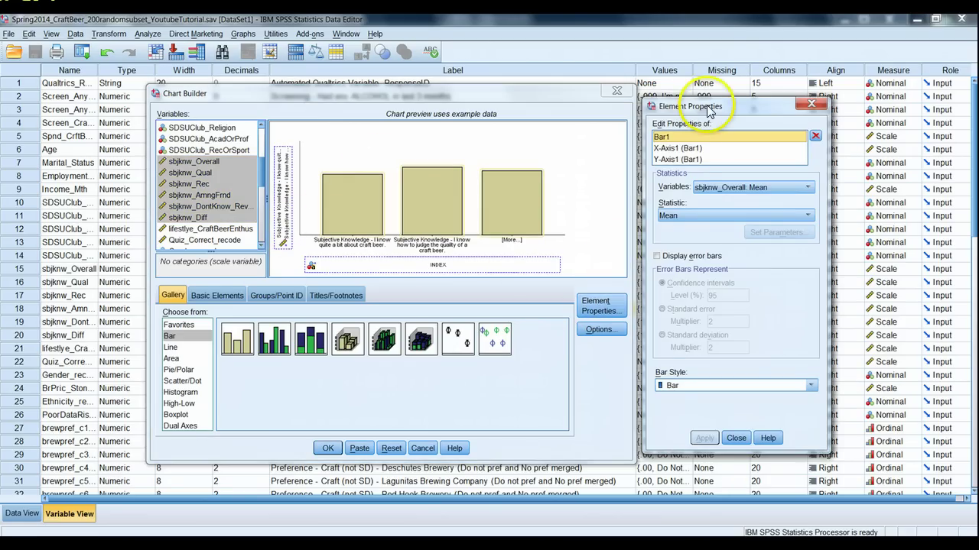
drag(708, 111, 711, 103)
click(665, 141)
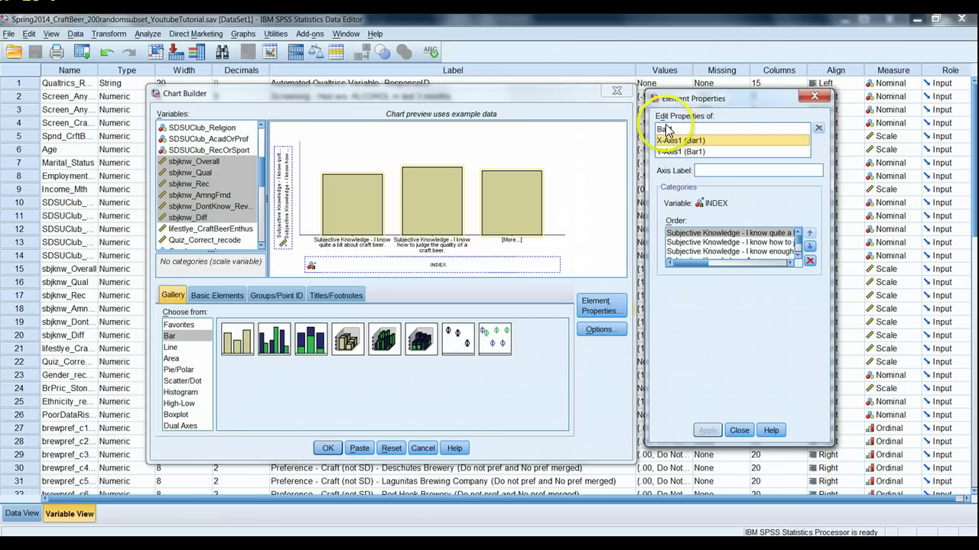
click(664, 129)
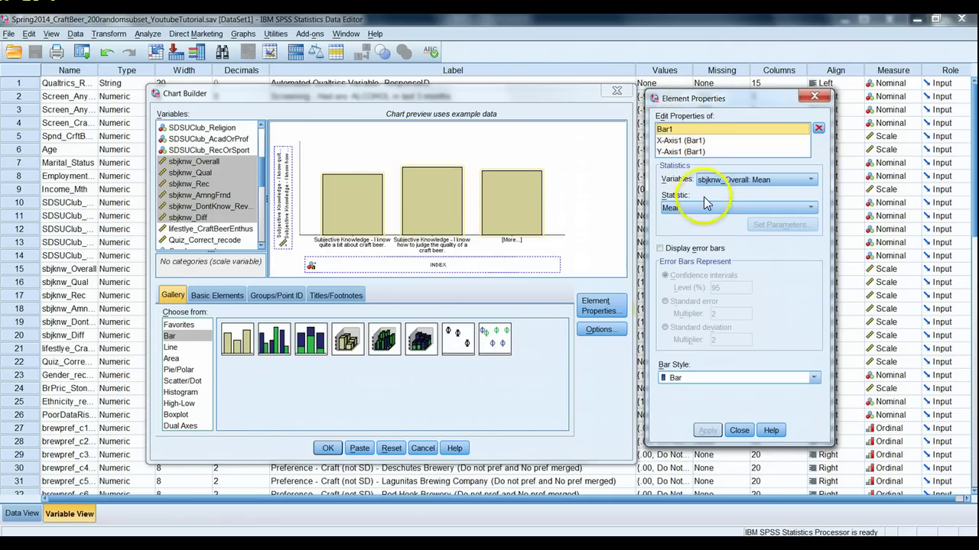
click(696, 207)
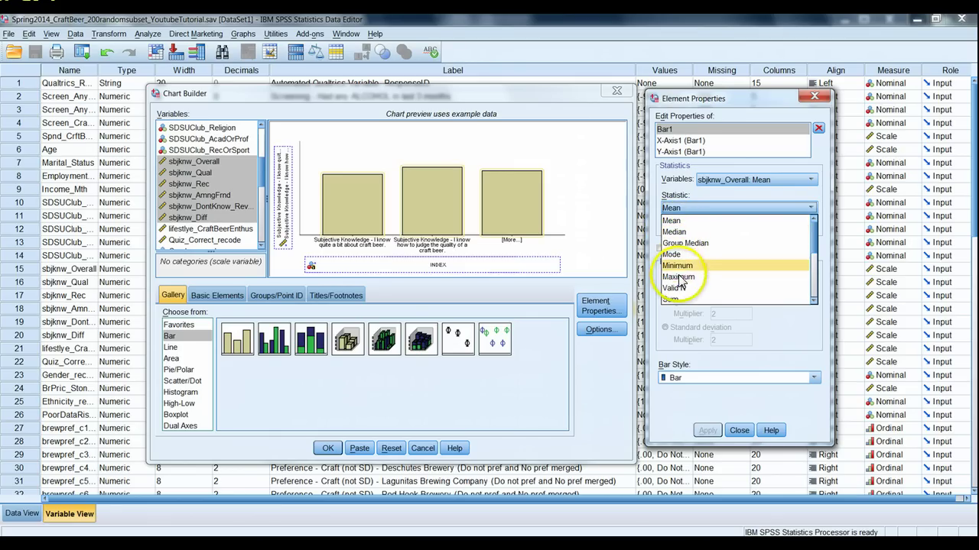
mouse_move(815, 229)
mouse_down()
mouse_move(816, 260)
mouse_move(812, 219)
mouse_up()
click(752, 197)
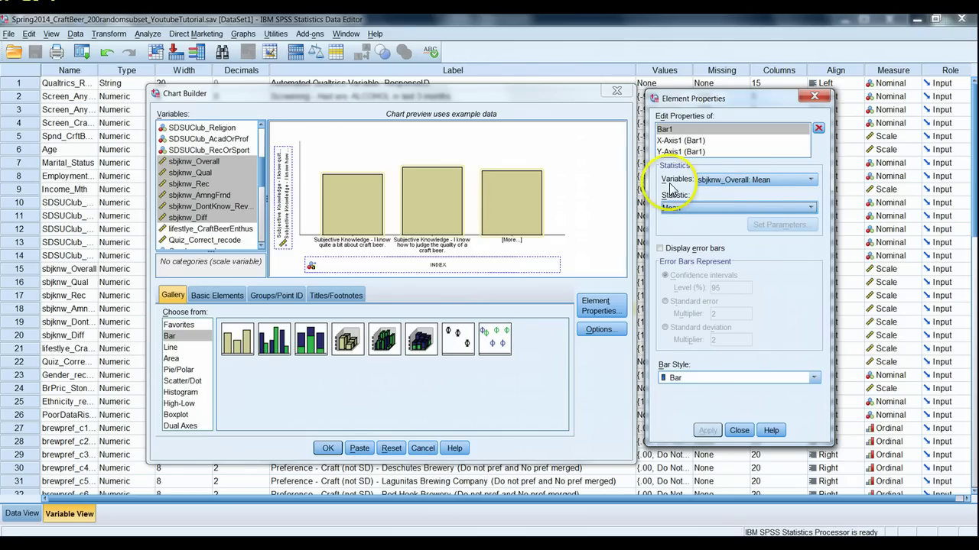
click(733, 182)
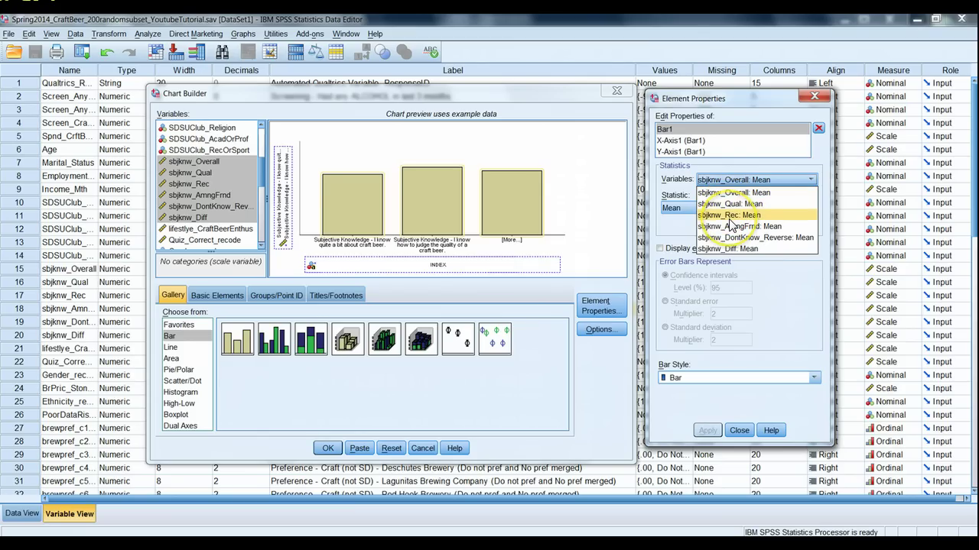
click(694, 191)
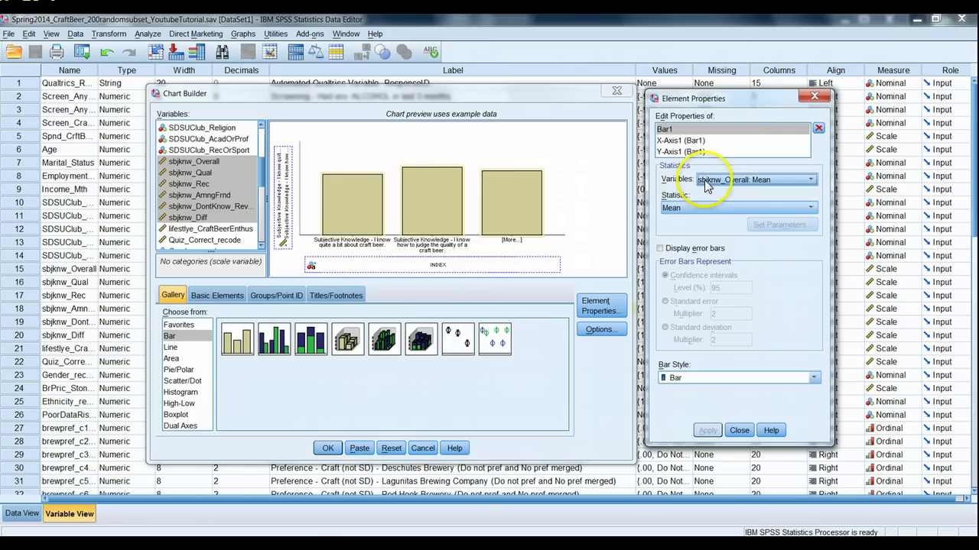
click(692, 208)
click(725, 181)
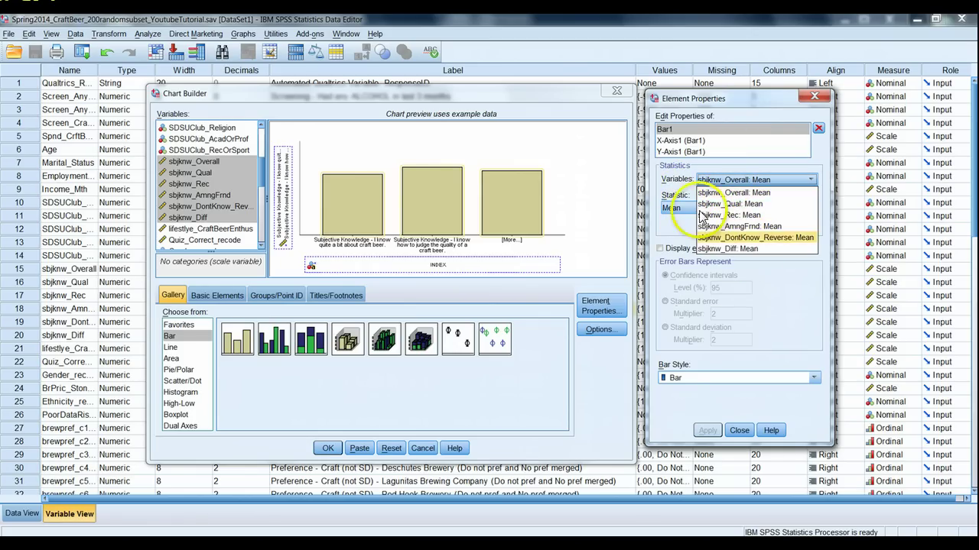
click(680, 188)
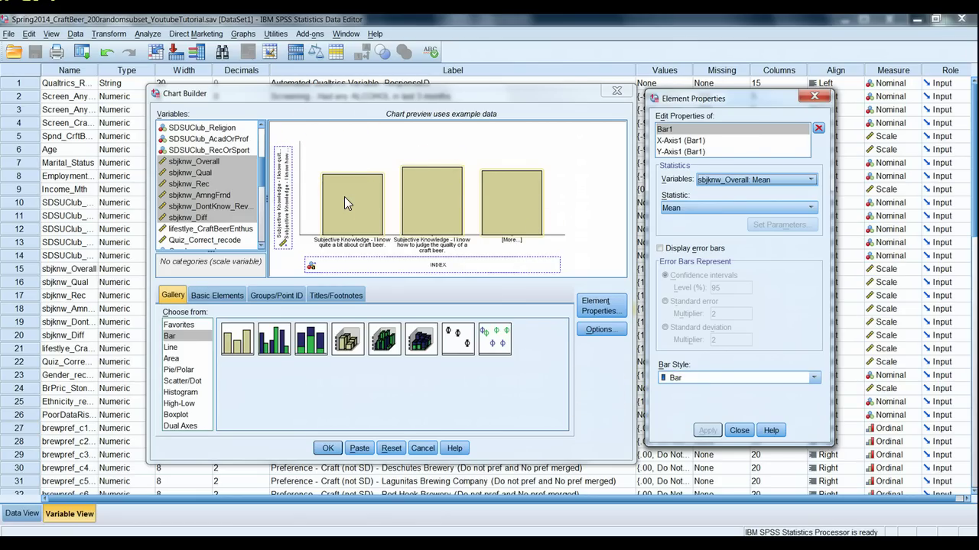
Step: Generate the six-means bar chart and select it in the Output Viewer
click(328, 449)
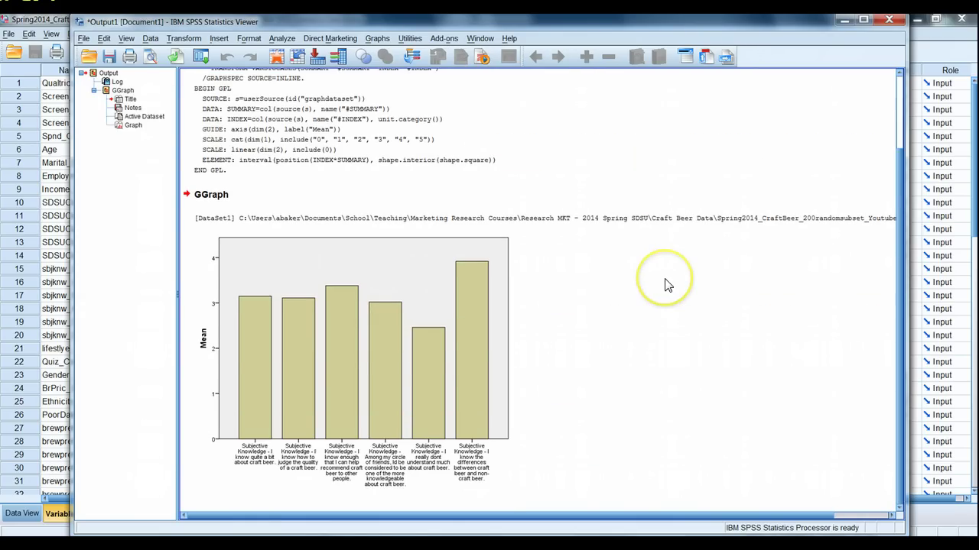
click(471, 361)
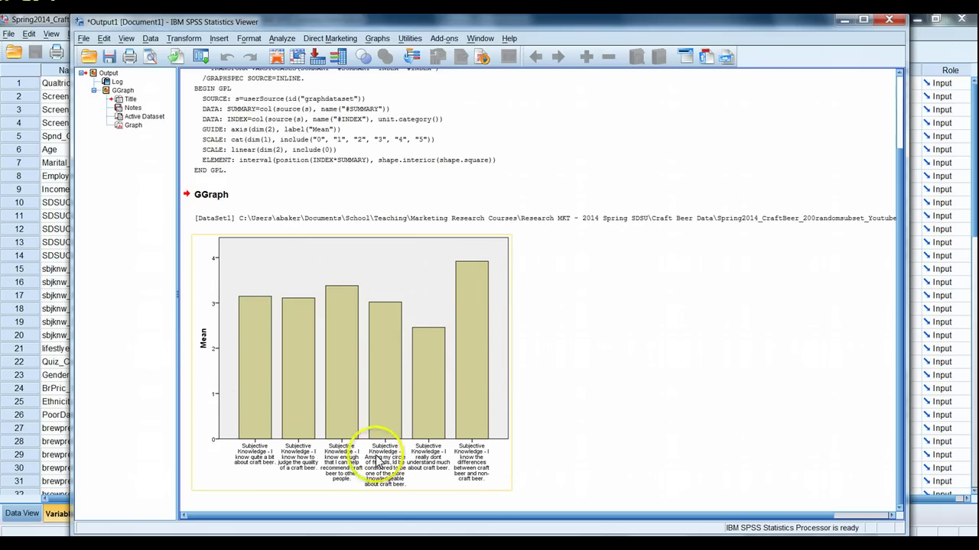
click(524, 437)
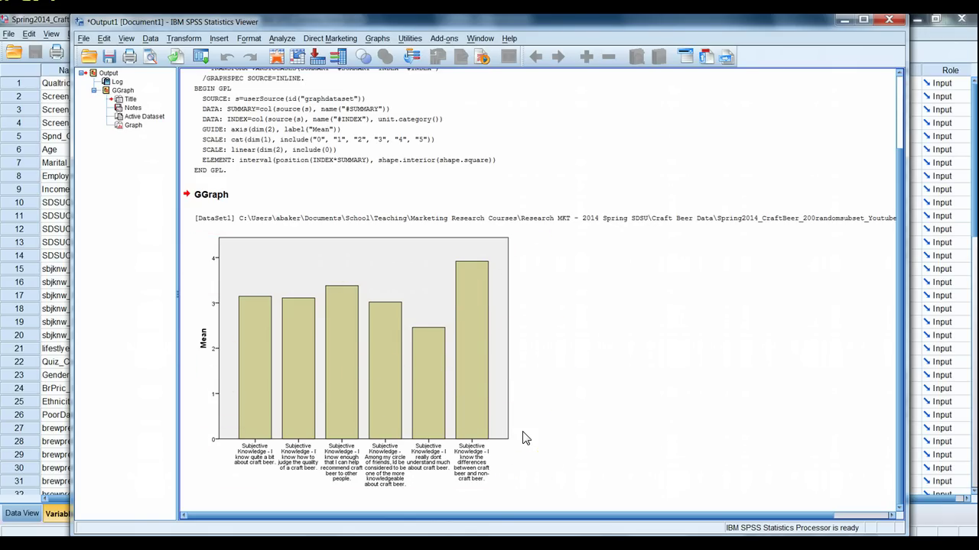
click(498, 382)
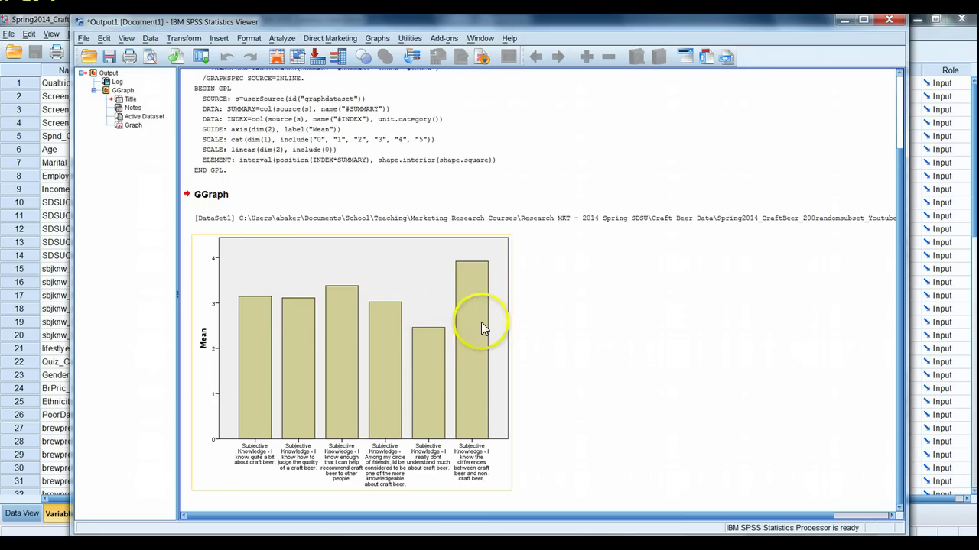
Step: Reopen Chart Builder and enlarge the X-Axis1 category order settings
click(377, 38)
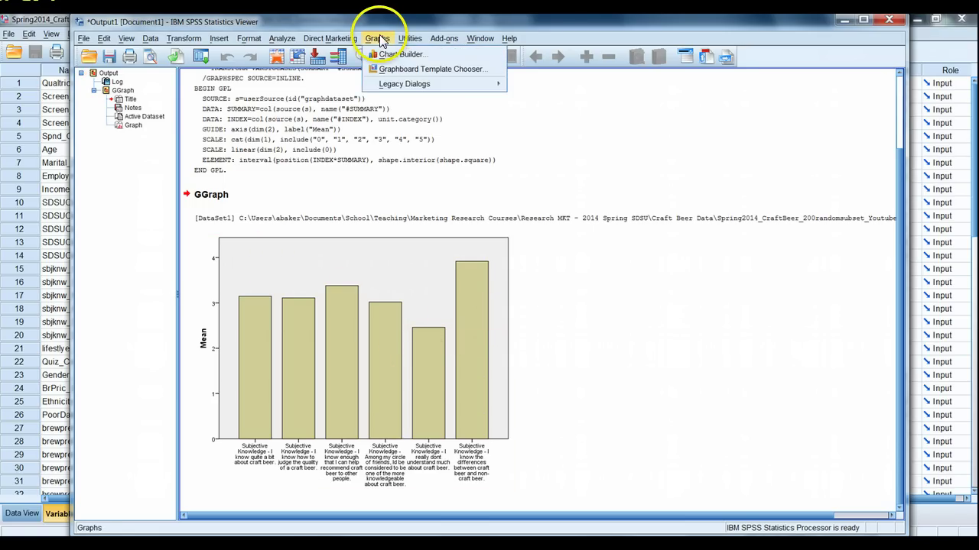
click(394, 55)
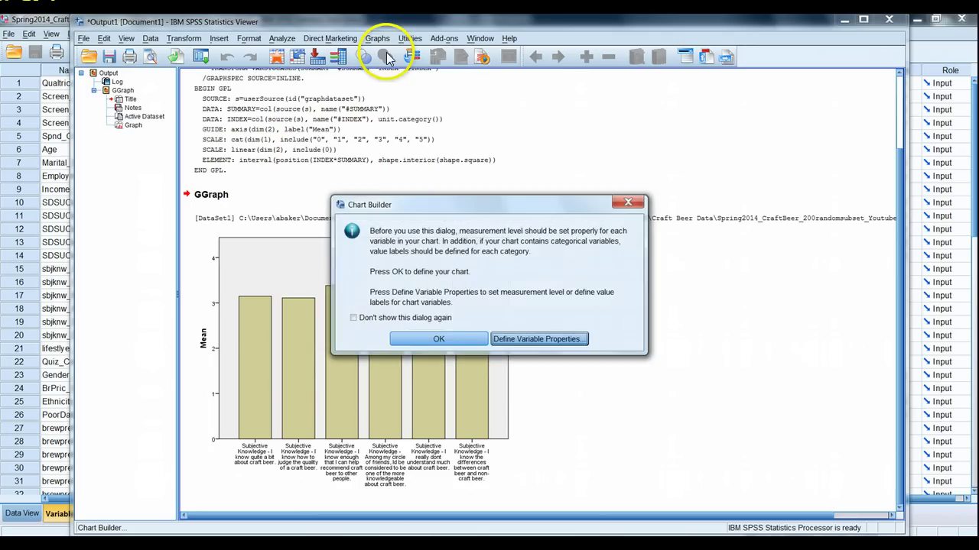
click(464, 339)
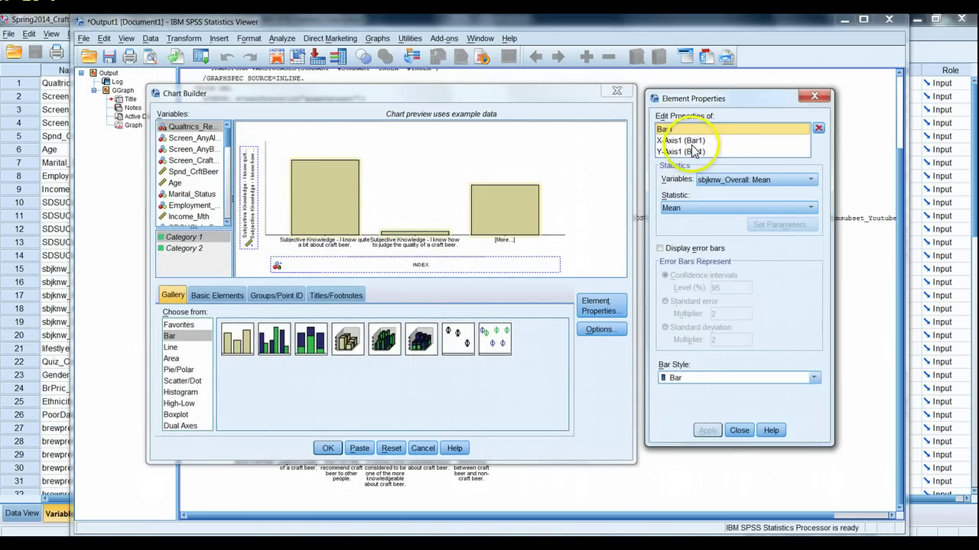
click(691, 142)
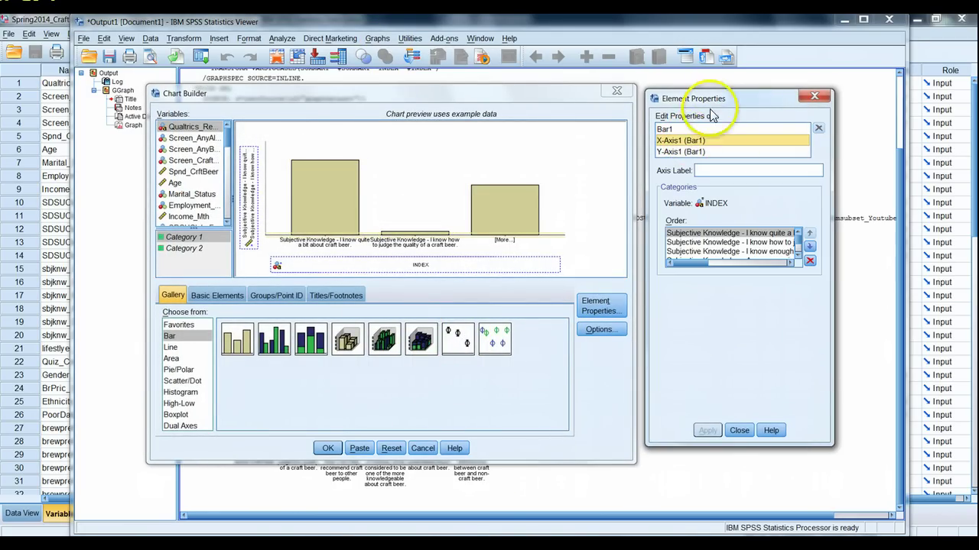
drag(717, 97, 717, 88)
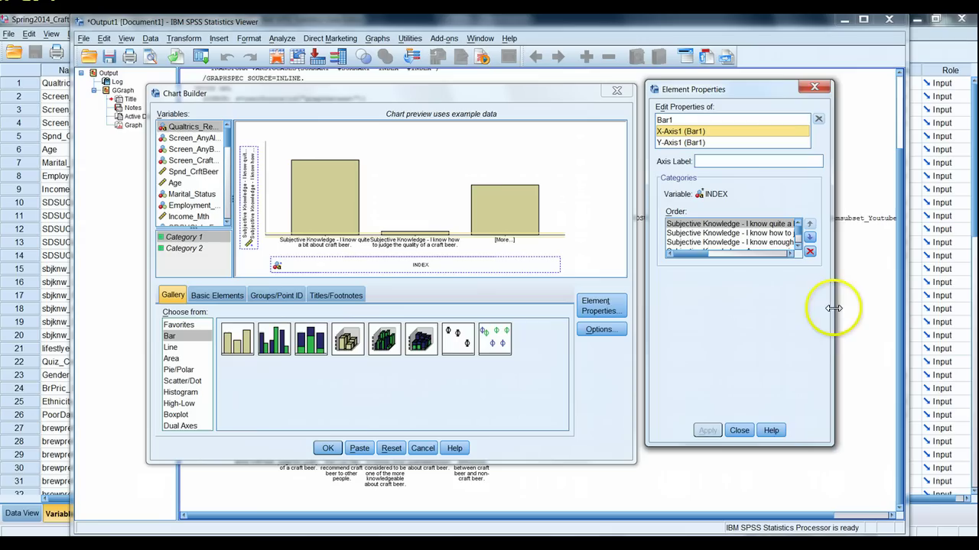
drag(834, 313, 871, 310)
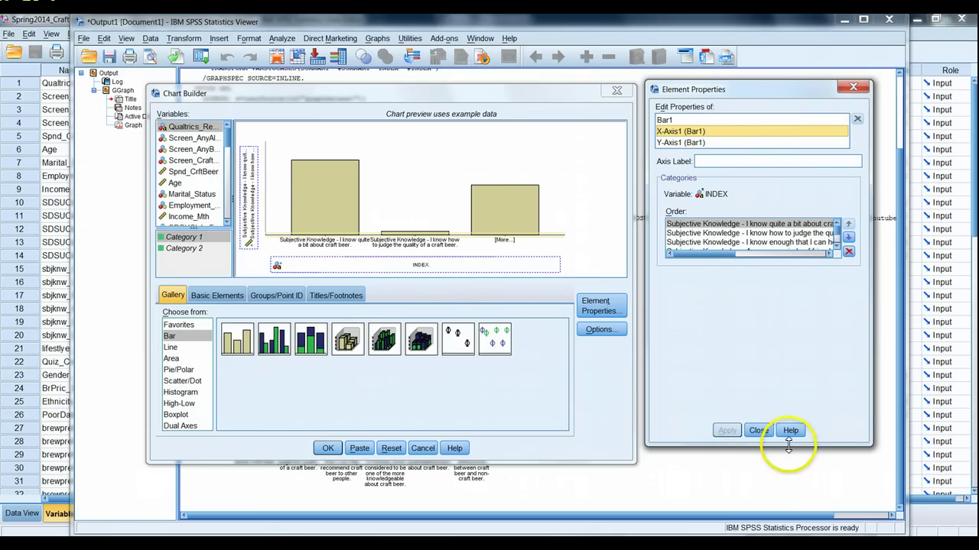
drag(780, 444, 788, 505)
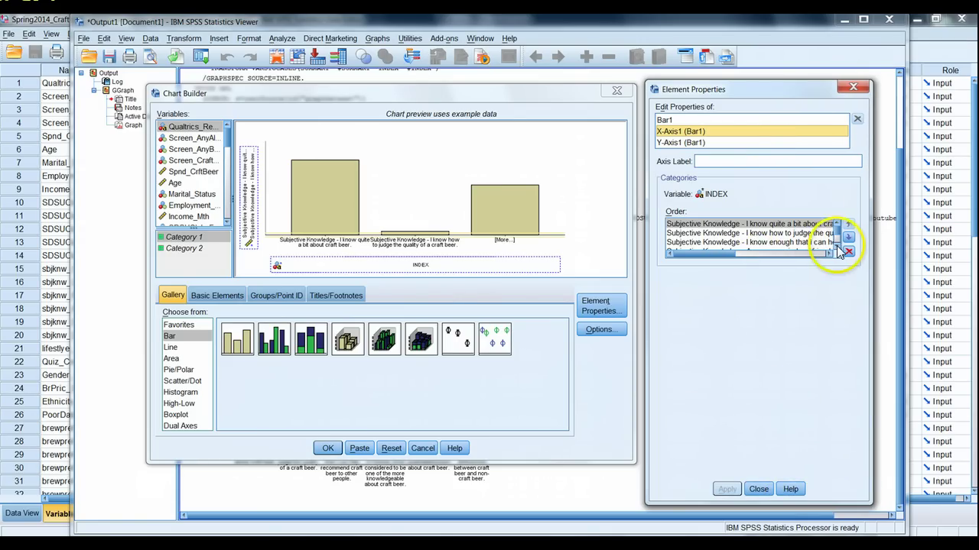
scroll(836, 241, down, 2)
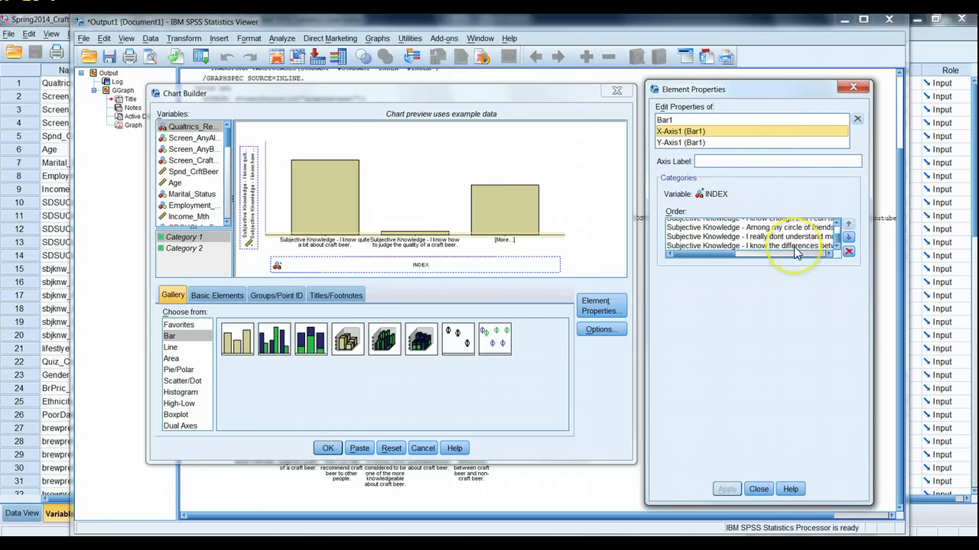
Step: Move the craft vs non-craft differences category to first place, apply, and build the chart
click(795, 246)
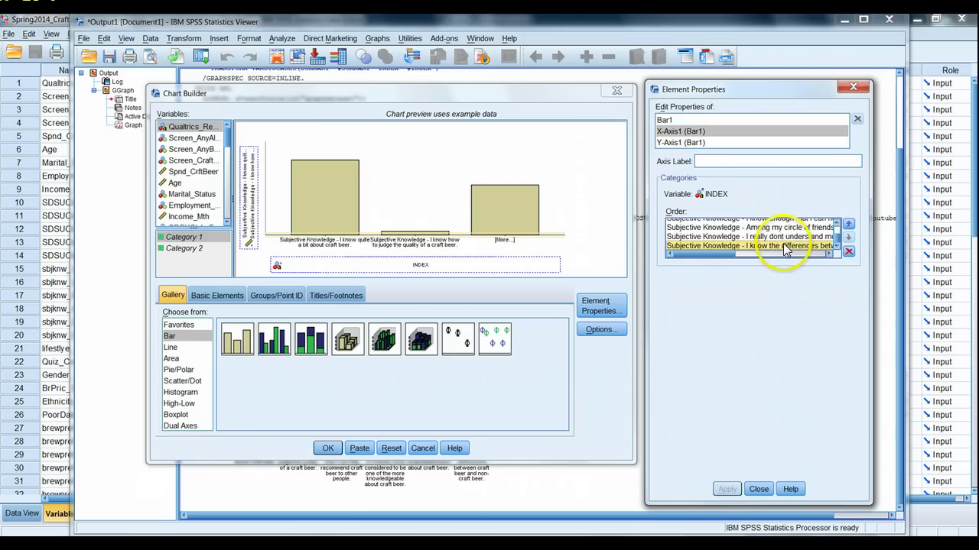
click(850, 228)
click(849, 227)
click(849, 227)
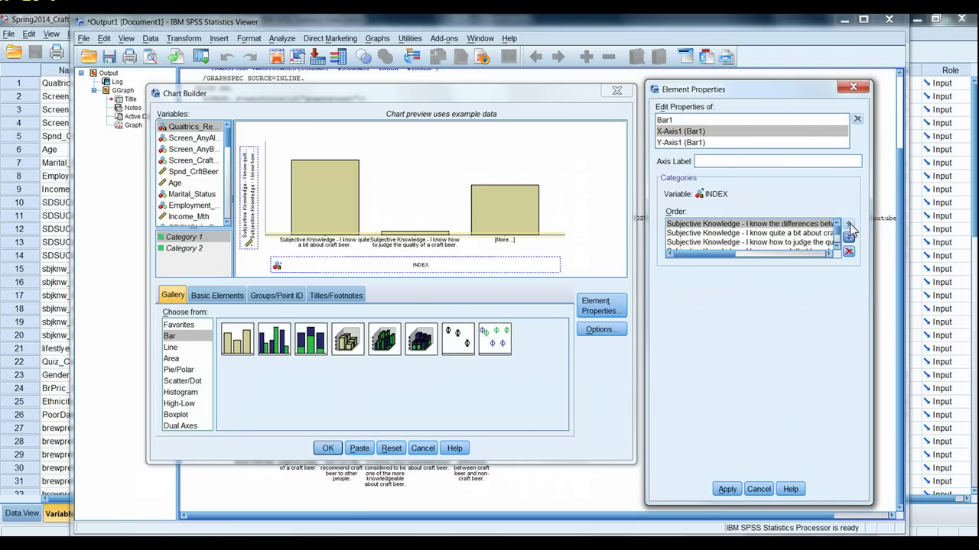
scroll(837, 240, down, 2)
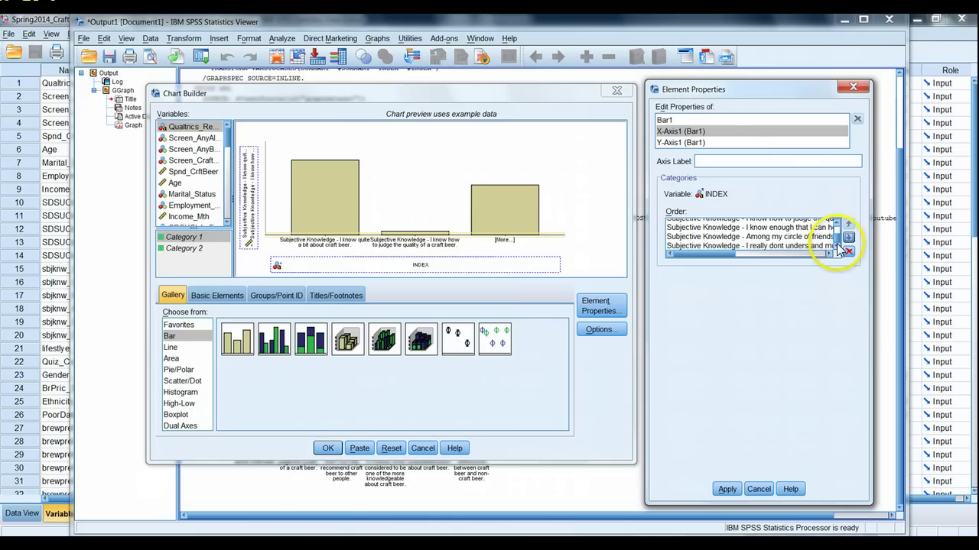
click(729, 487)
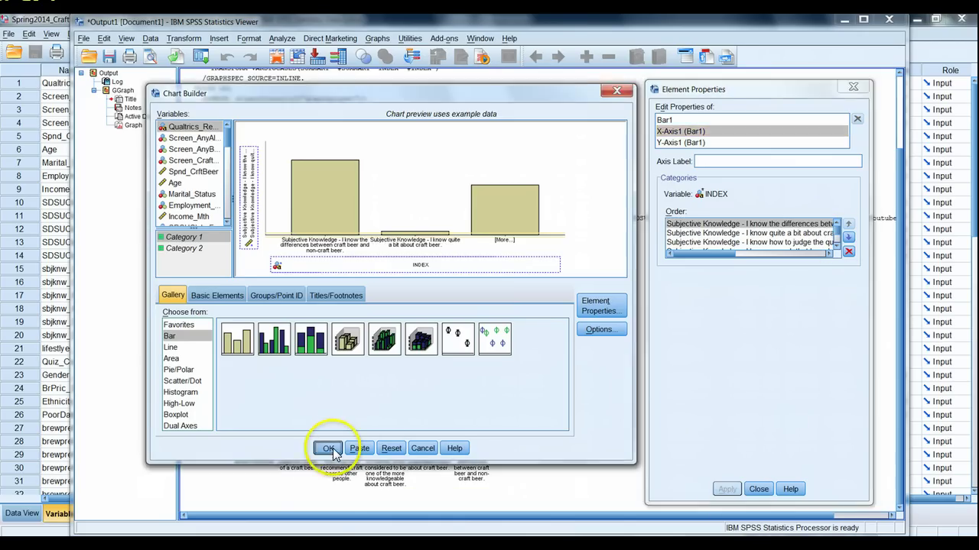
click(329, 448)
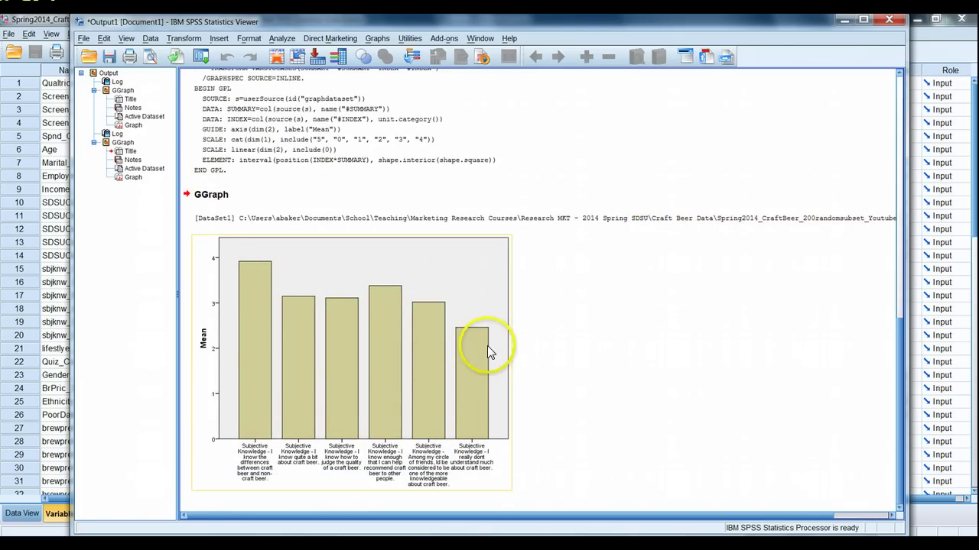
Step: Open the reordered chart in the Chart Editor and show data labels on its bars
click(338, 276)
double_click(340, 277)
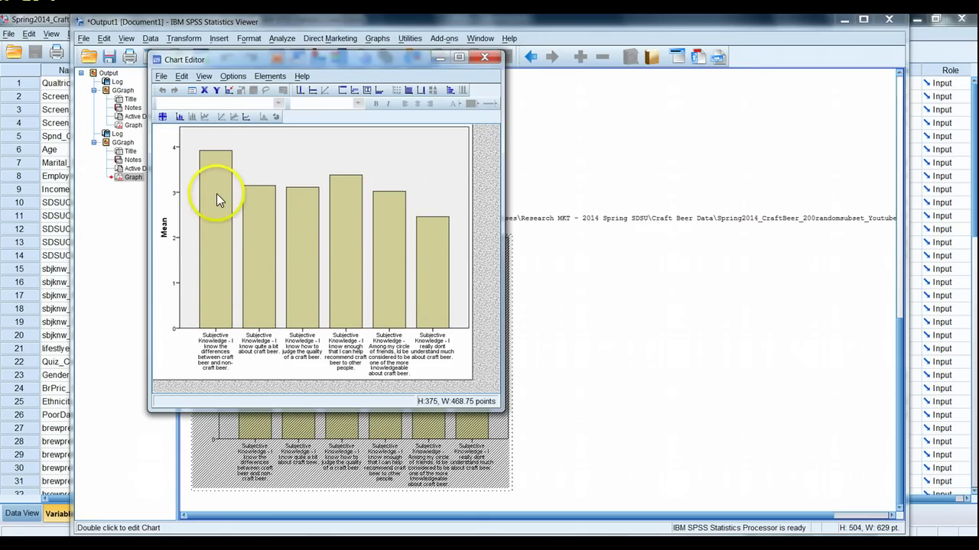
right_click(218, 199)
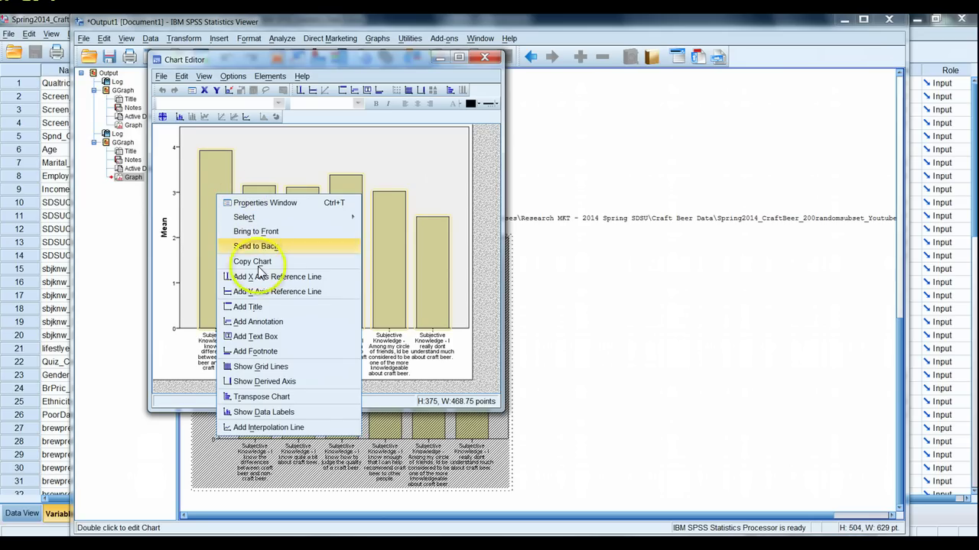
click(303, 415)
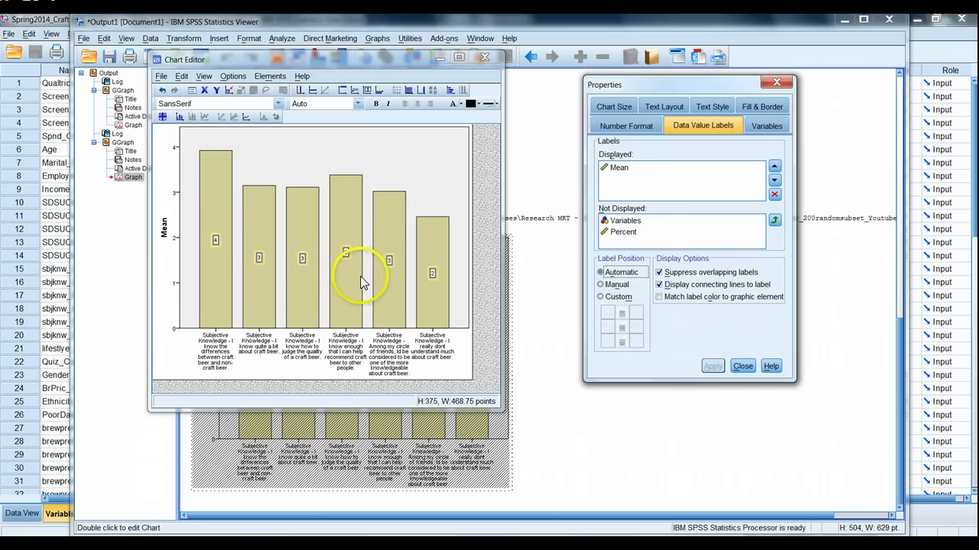
Step: Set the bar labels' number format to 1 decimal place
drag(620, 86, 556, 71)
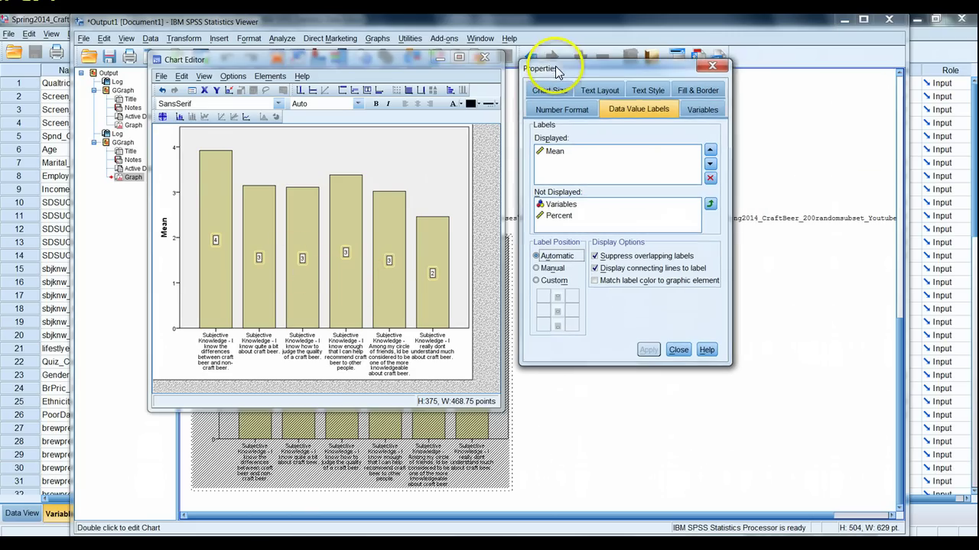
click(559, 108)
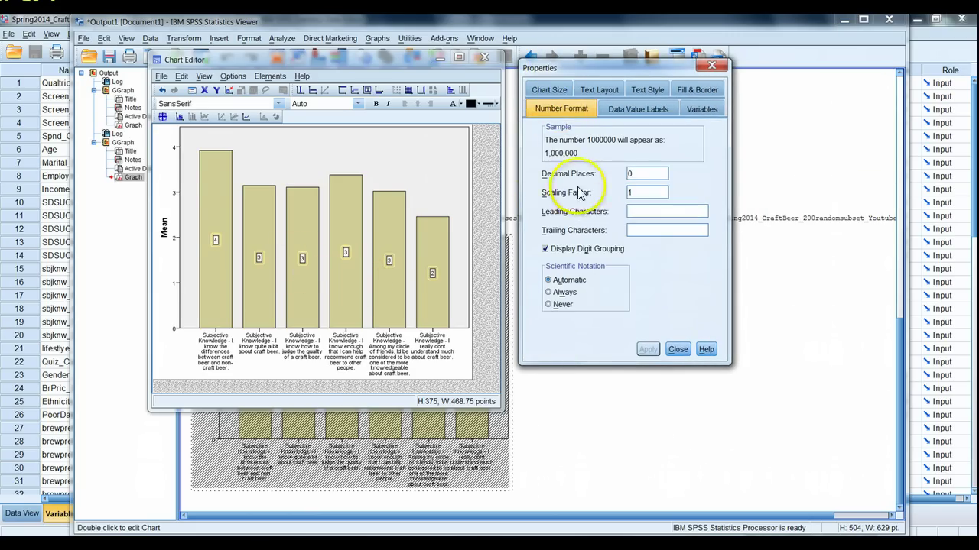
double_click(628, 174)
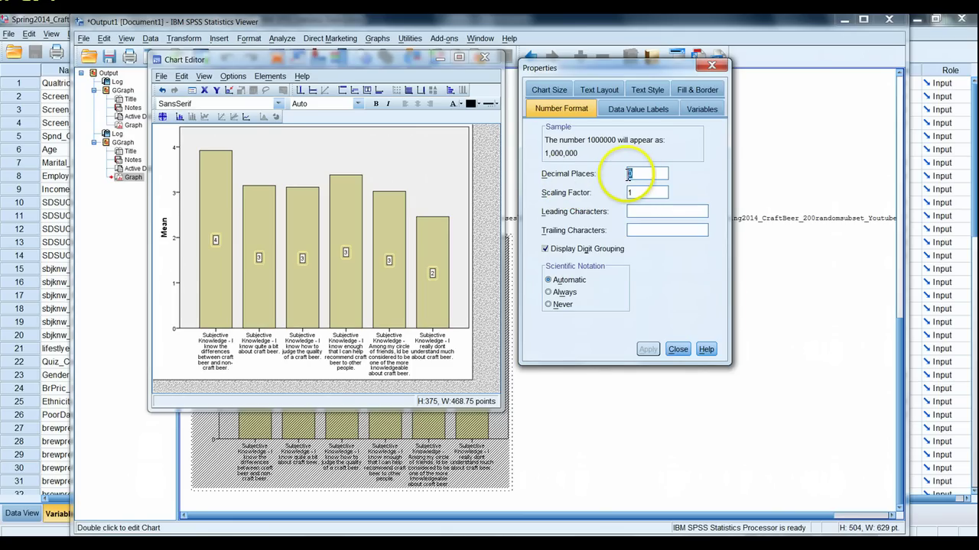
text(1)
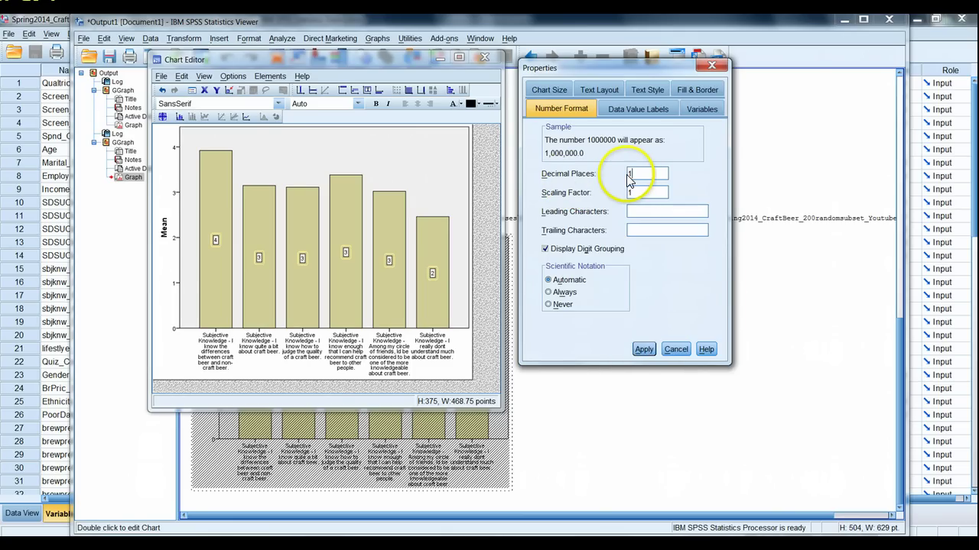
click(644, 350)
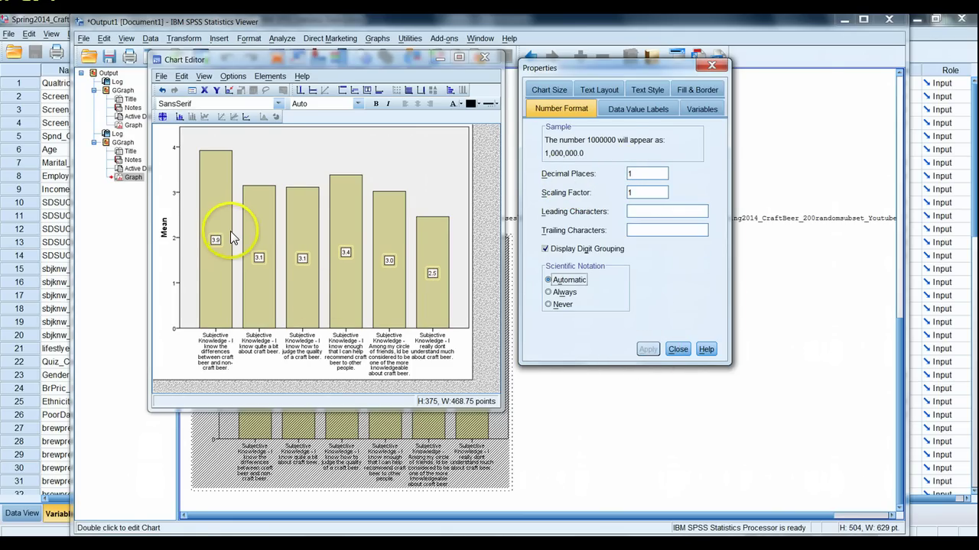
Step: Position the labels at the top of each bar with a custom setting and close Properties
click(653, 110)
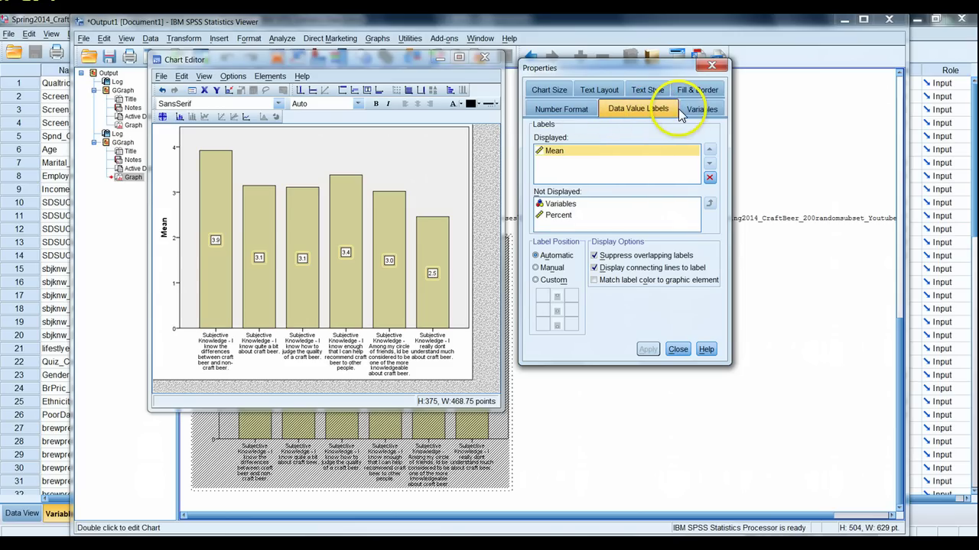
click(537, 281)
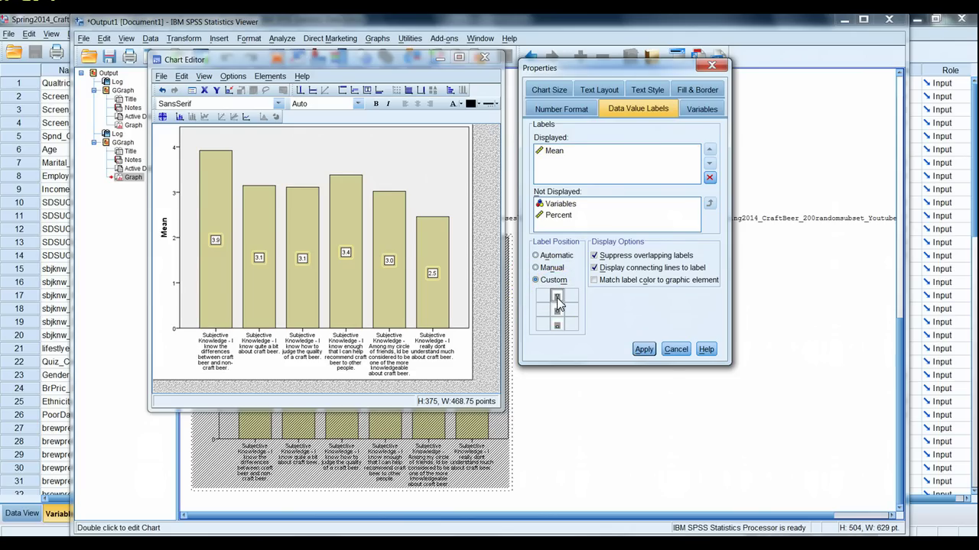
click(645, 350)
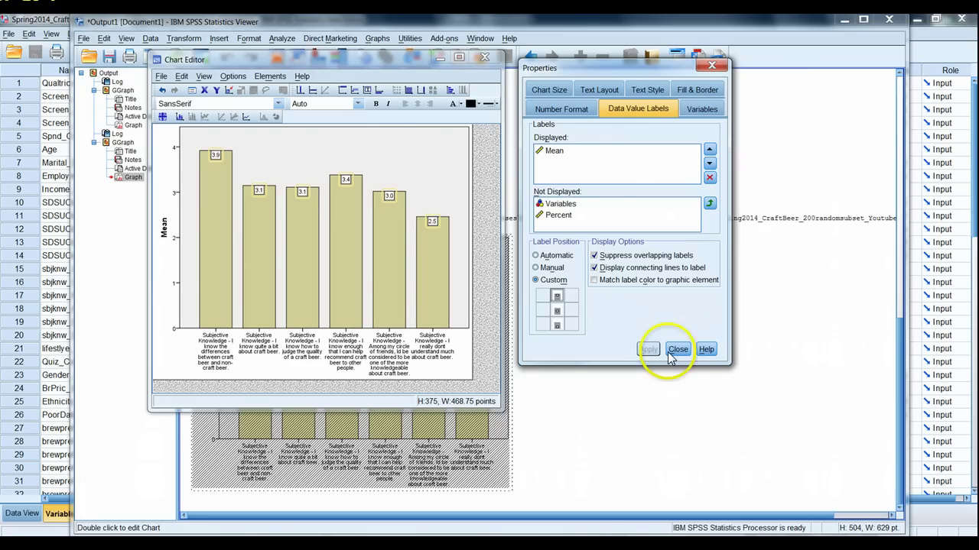
click(677, 350)
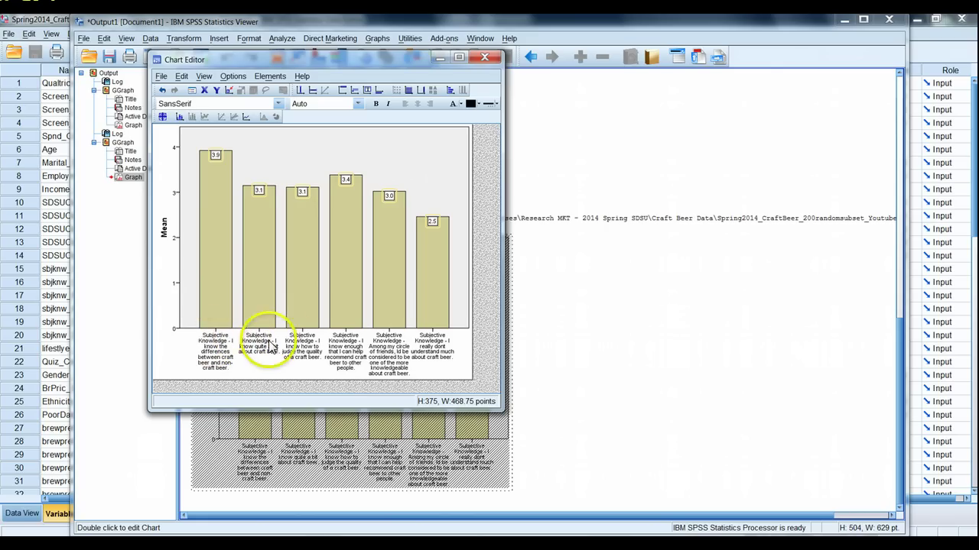
Step: Rename the first category label to 'Difference craft and non-craft' and close the Chart Editor
double_click(214, 348)
click(216, 349)
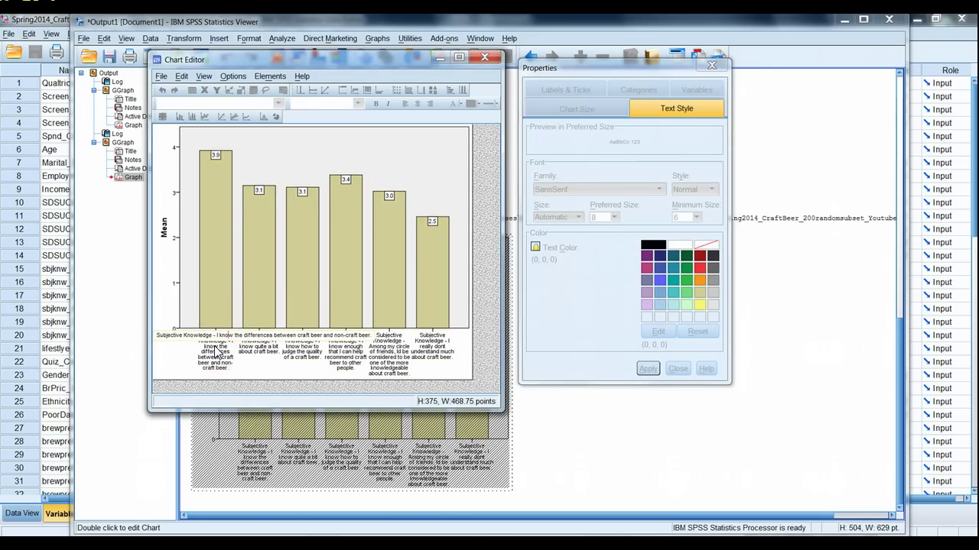
click(215, 336)
drag(373, 335, 156, 336)
text(Diff)
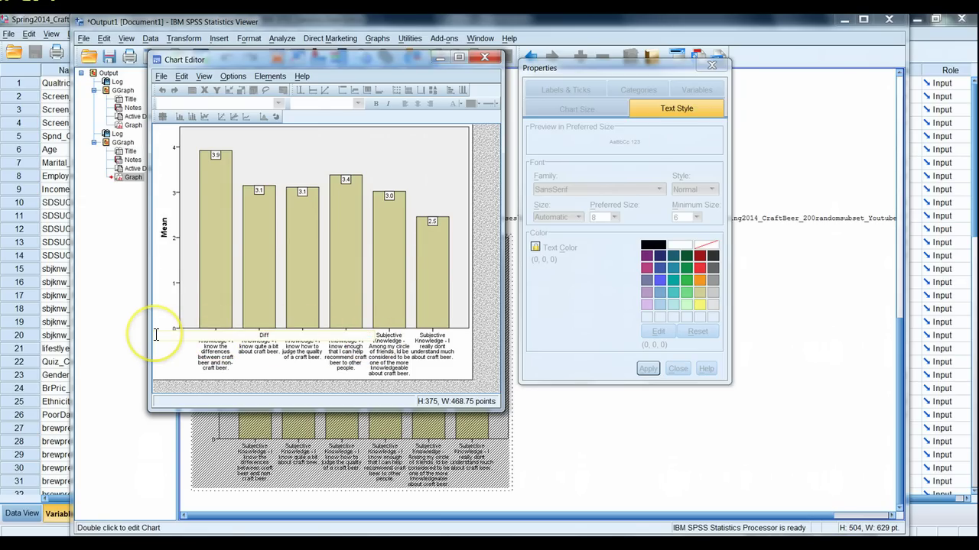
text(erence craft and non-craft)
click(156, 340)
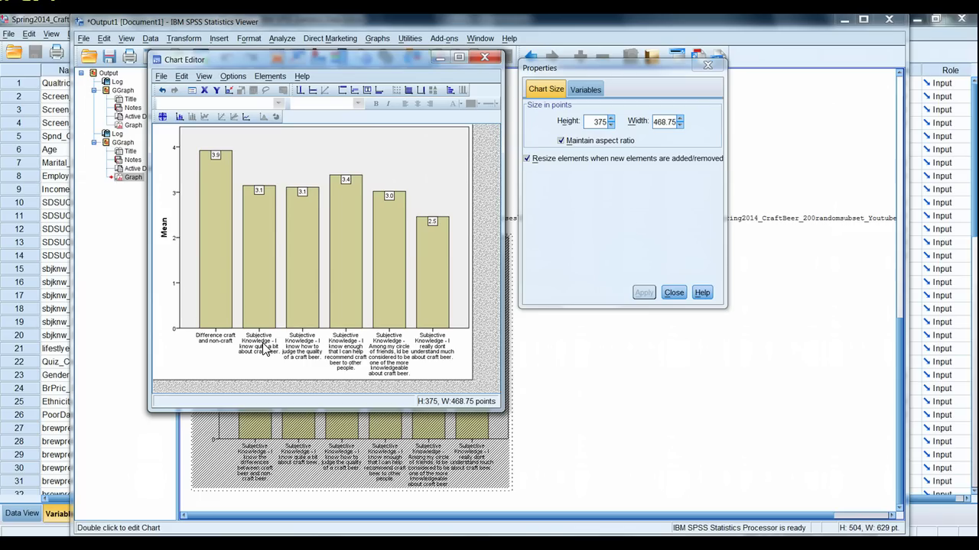
click(323, 372)
click(484, 56)
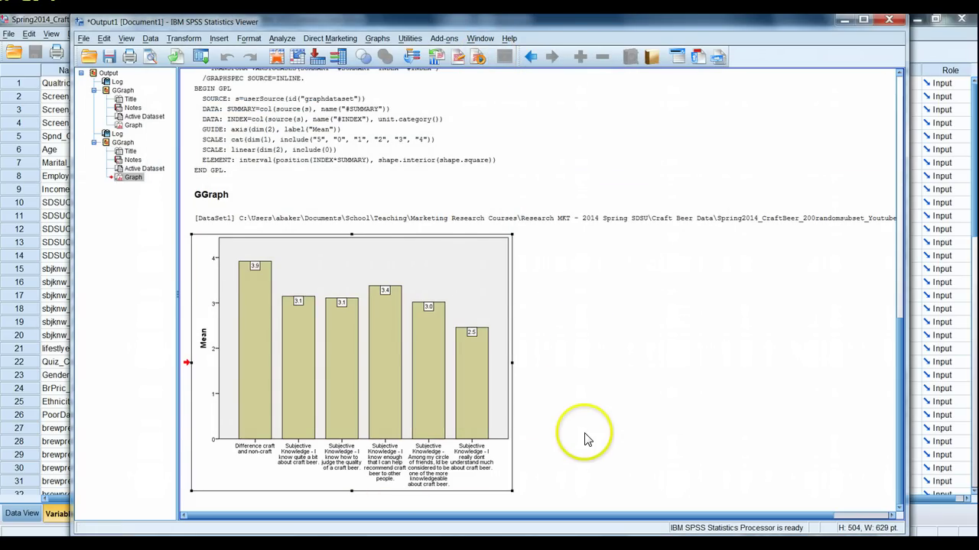
Step: Open the Descriptives dialog and add the six Subjective Knowledge variables
click(234, 275)
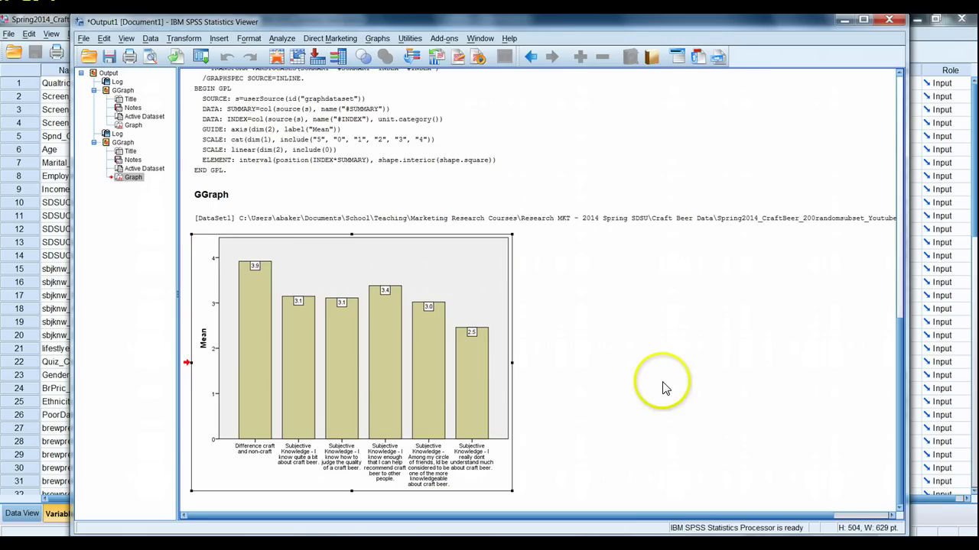
click(283, 38)
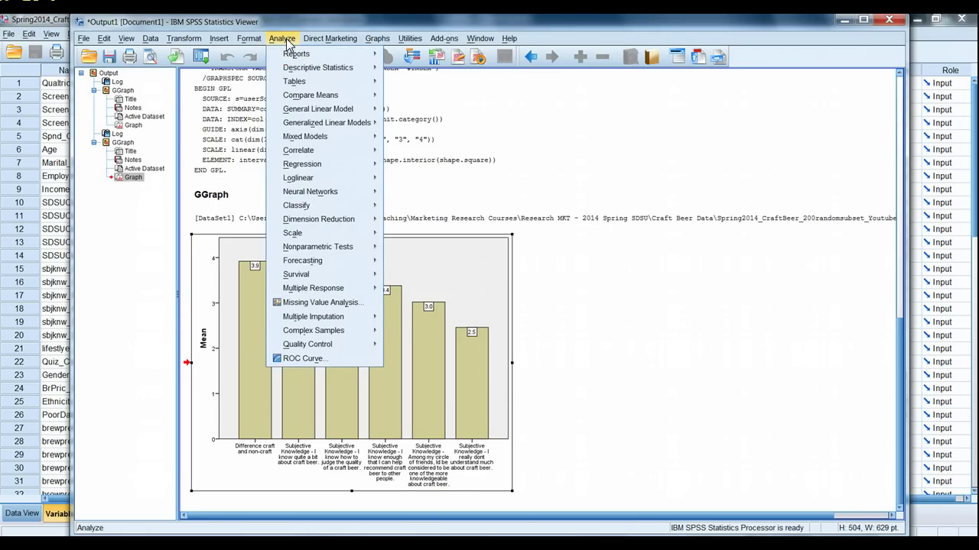
mouse_move(292, 70)
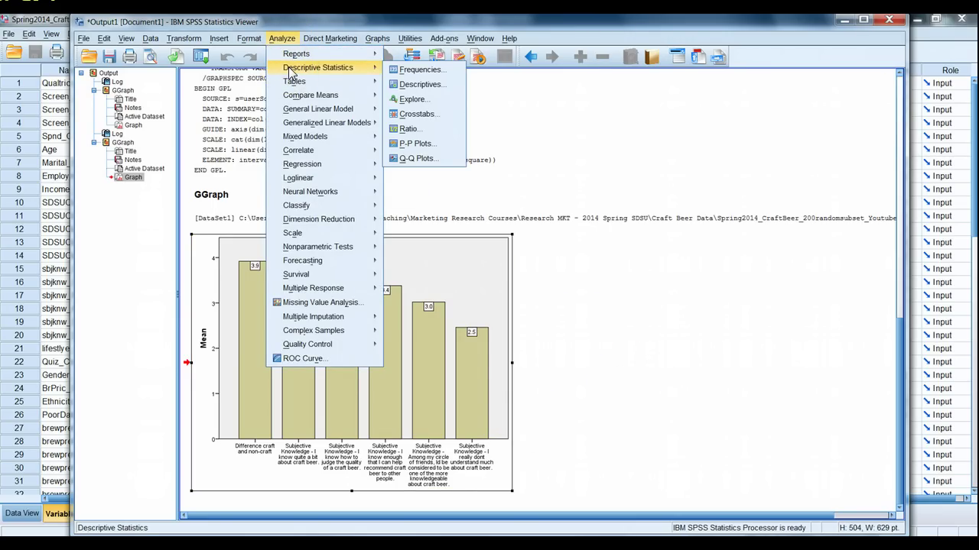
click(453, 84)
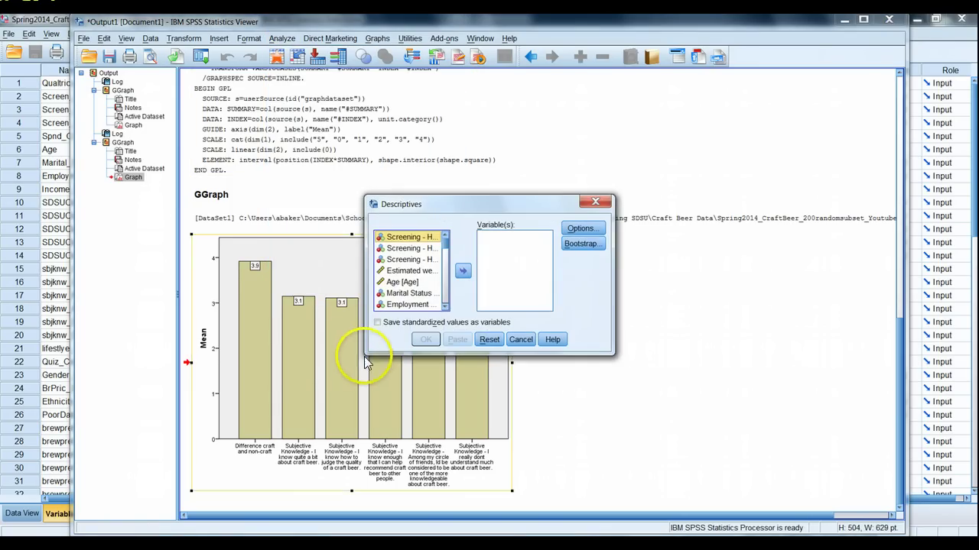
drag(367, 354, 229, 459)
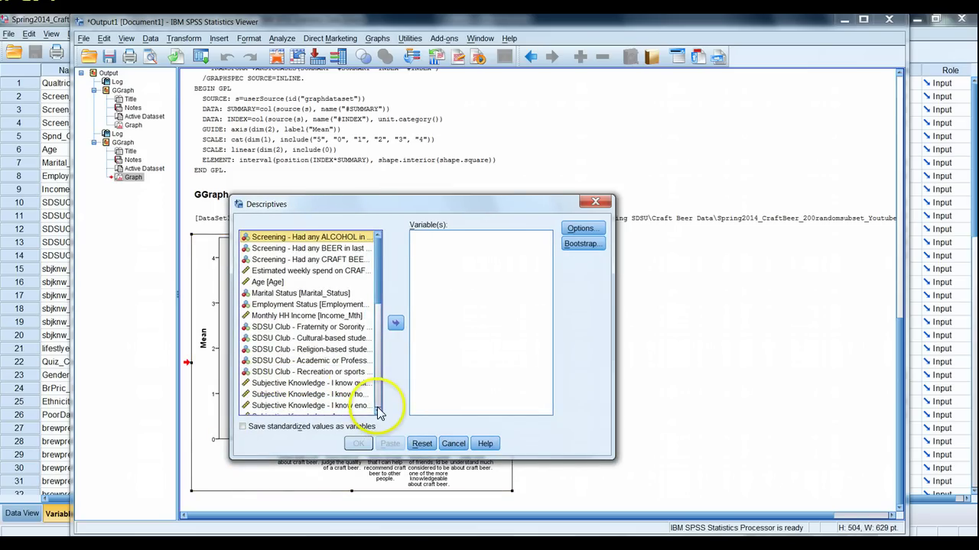
scroll(377, 409, down, 4)
click(306, 338)
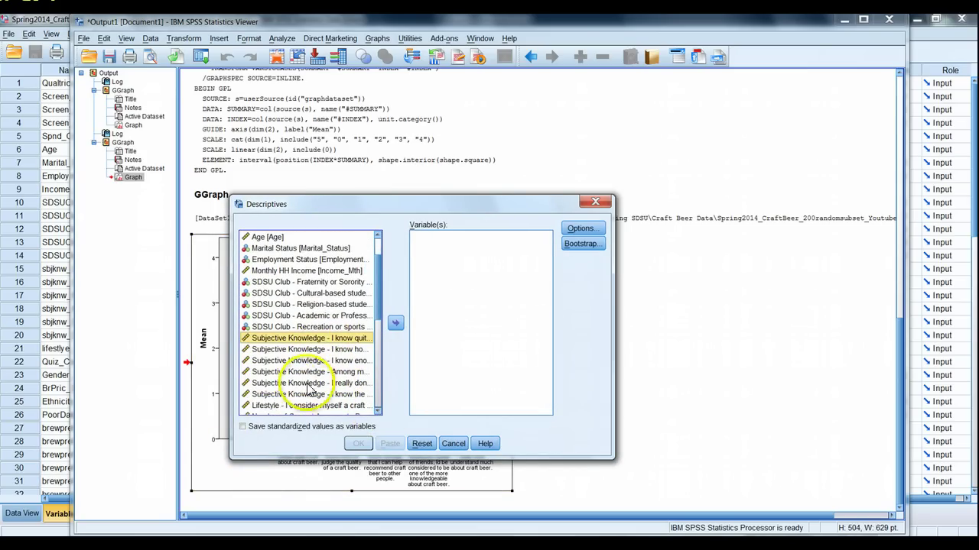
shift+click(302, 395)
click(395, 323)
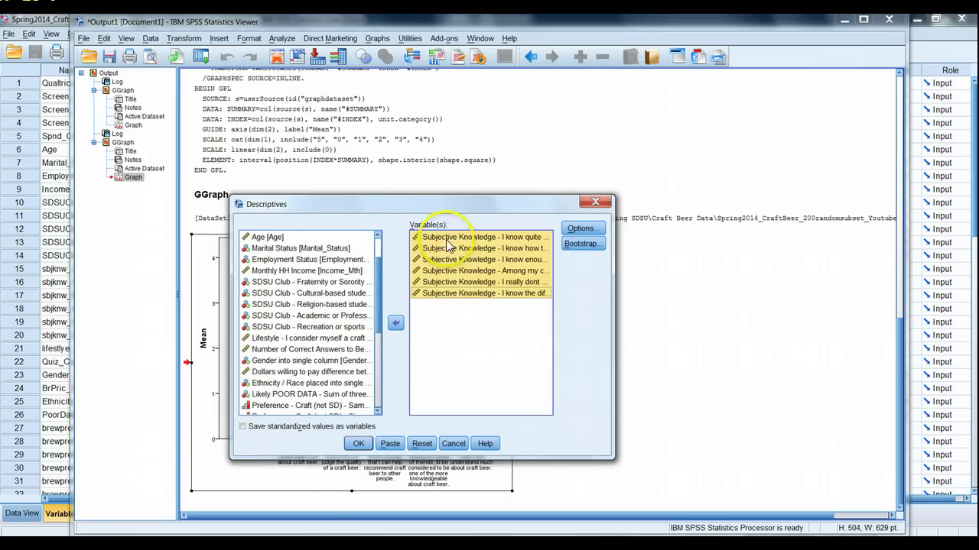
Step: Set the options to report only the Mean, sorted by descending means
click(598, 232)
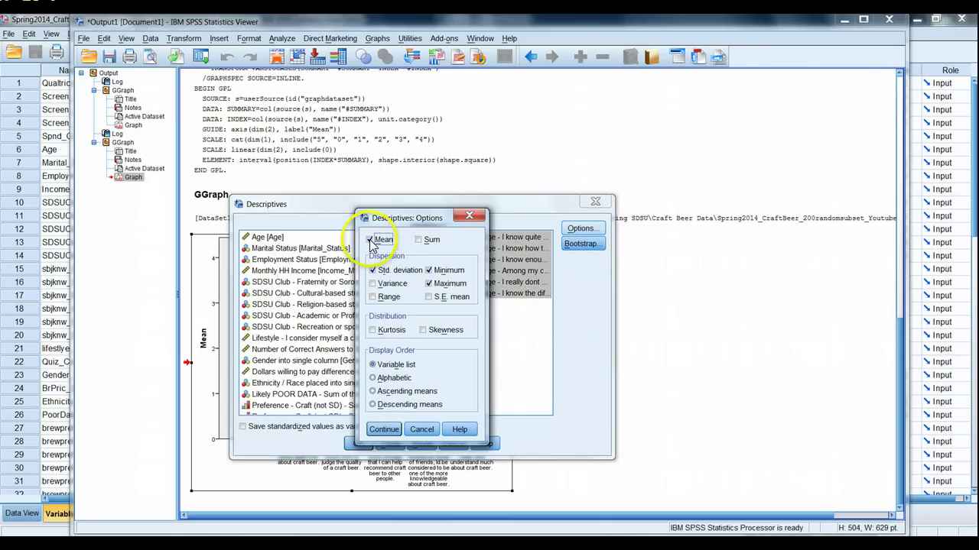
click(403, 272)
click(429, 270)
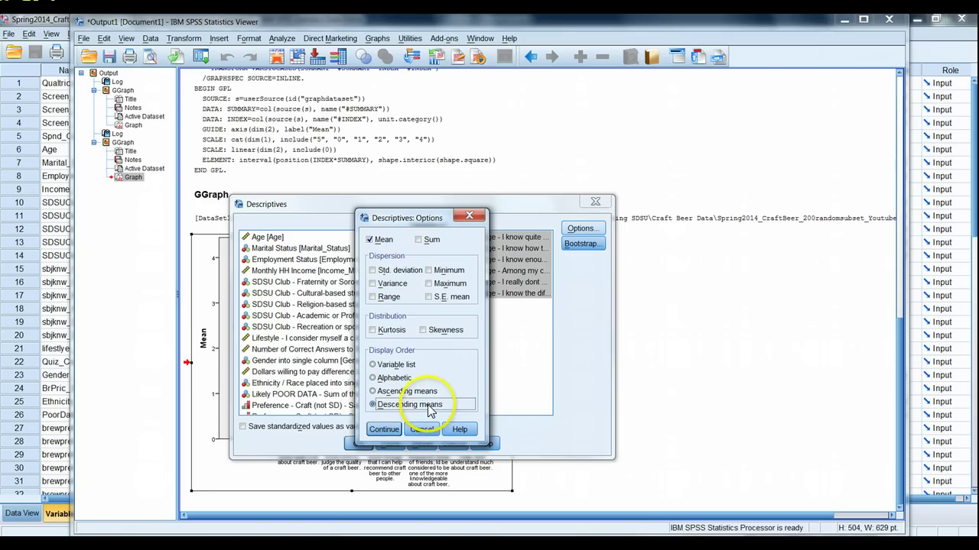
click(384, 430)
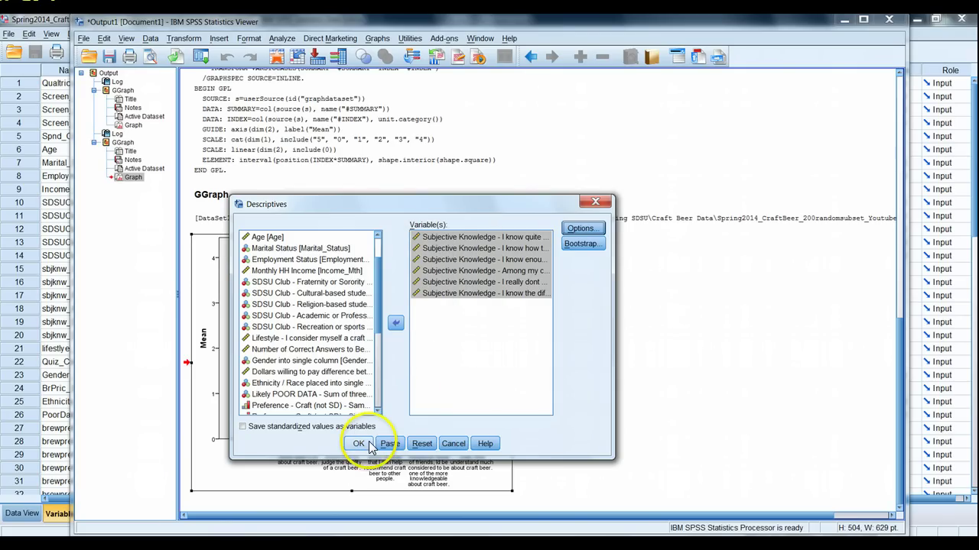
Step: Run the Descriptives analysis and select the resulting Descriptive Statistics table
click(360, 444)
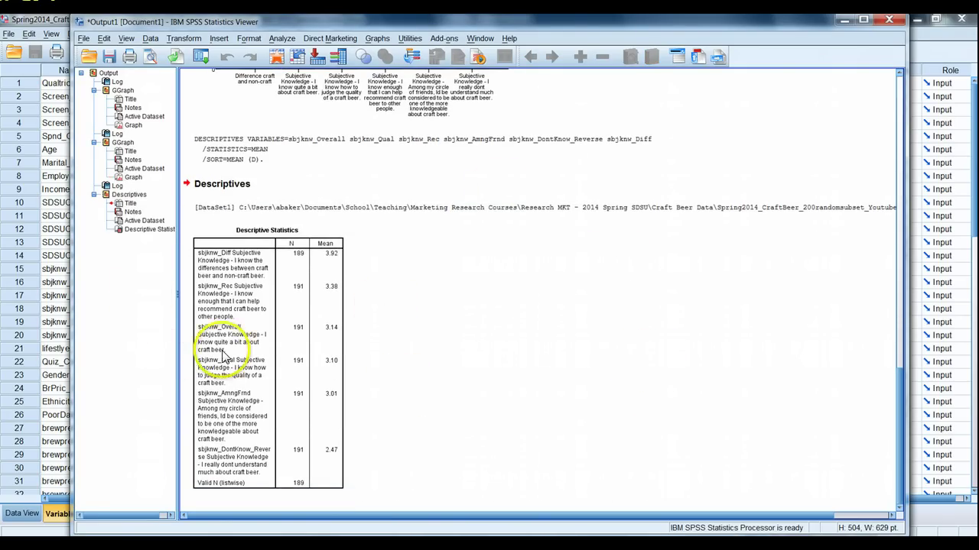
click(341, 321)
click(275, 313)
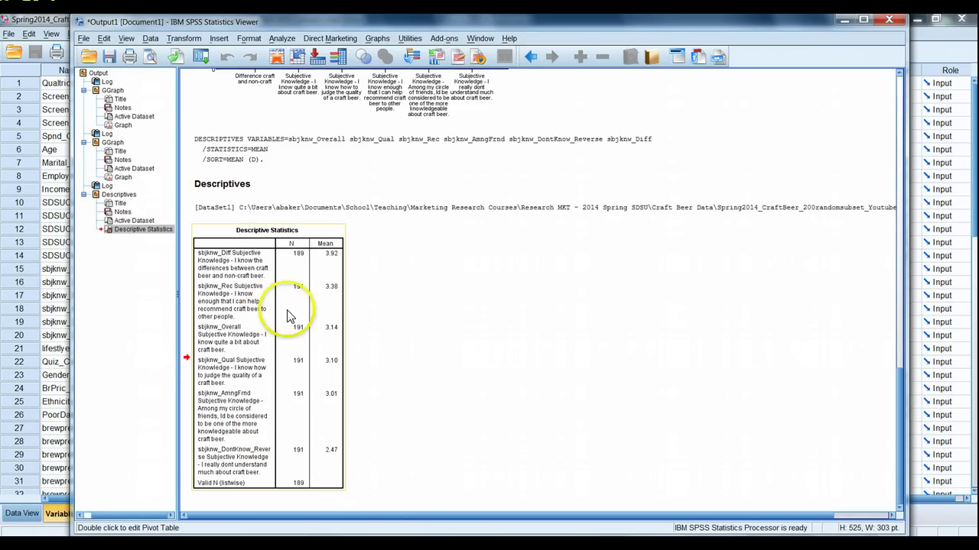
Step: Copy Special the table as Excel Worksheet (BIFF) only, with Image (JPG, PNG) unchecked
right_click(240, 296)
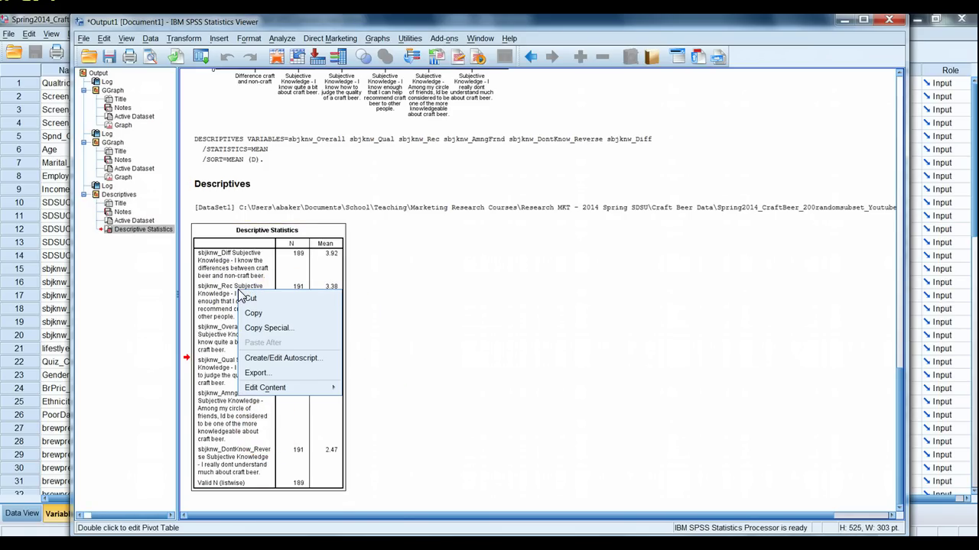
click(265, 329)
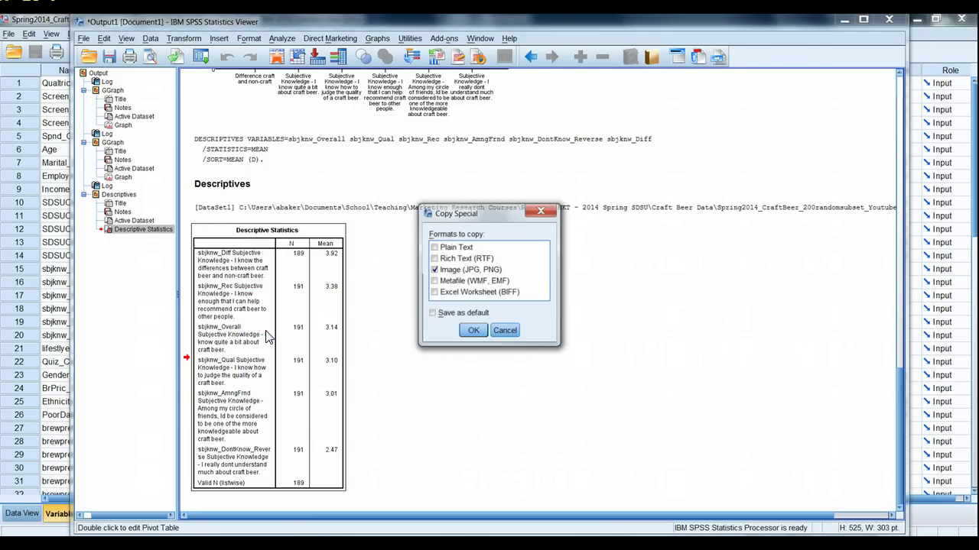
click(434, 293)
click(434, 272)
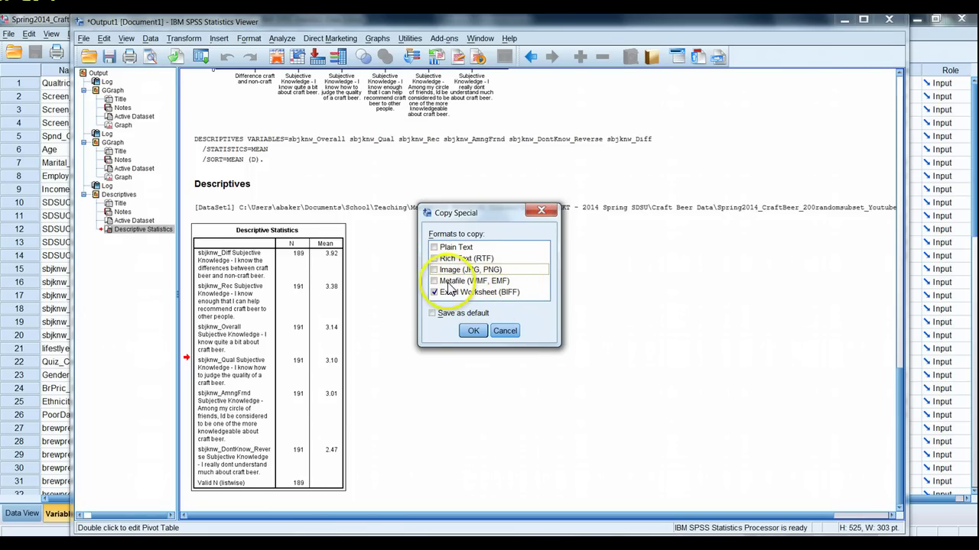
click(473, 332)
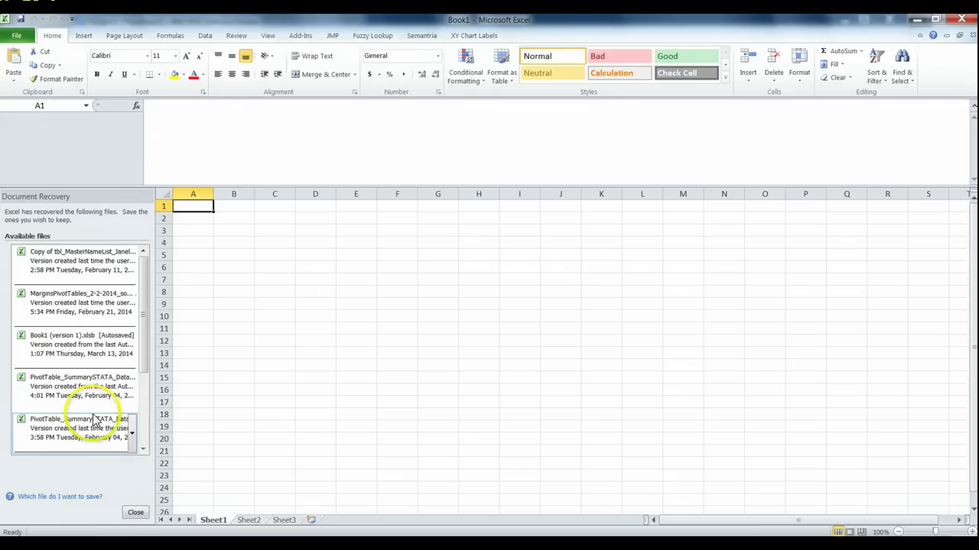
Step: Close Document Recovery, keeping the files, and paste the statistics table into A1
click(141, 515)
click(263, 173)
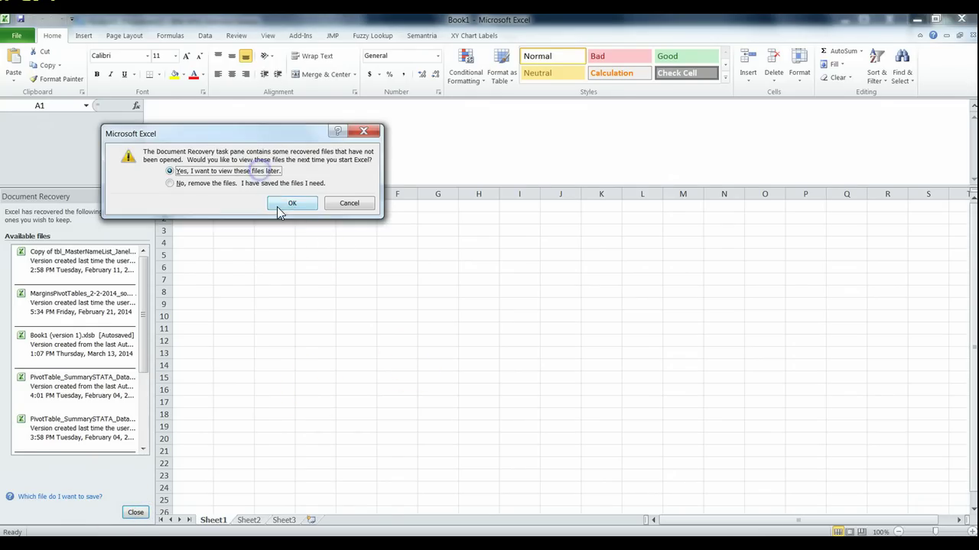
click(278, 204)
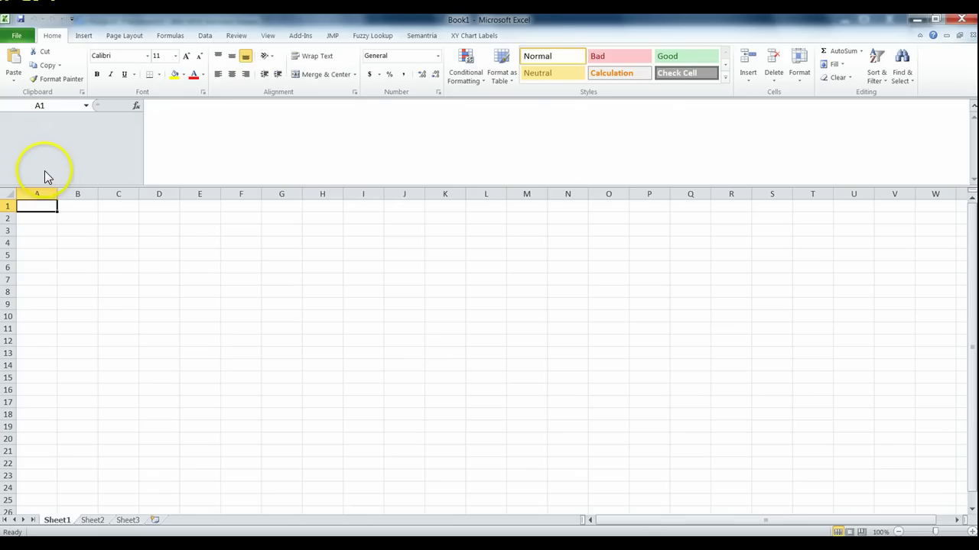
key(ctrl+v)
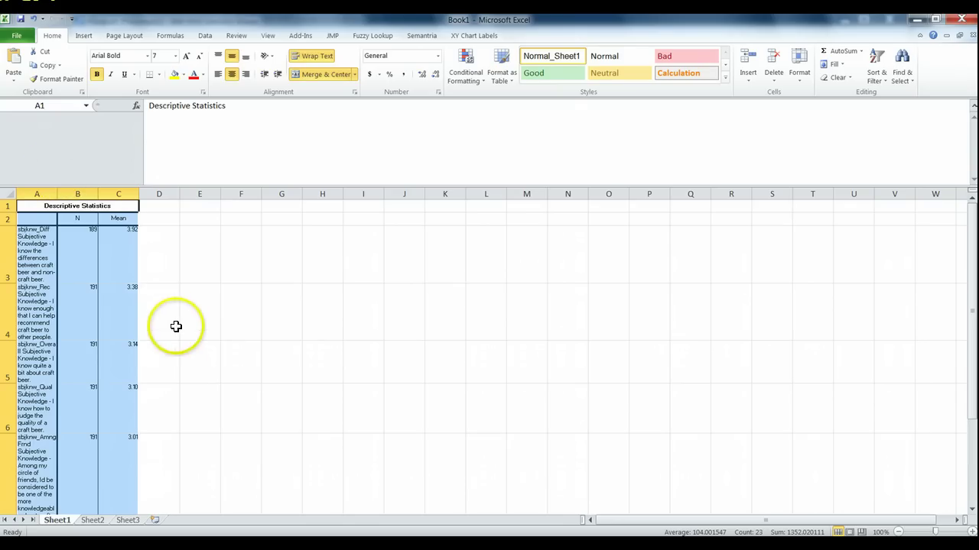
Step: Widen column A for the labels and set rows 1–9 to height 16
drag(58, 194, 176, 196)
drag(10, 205, 11, 511)
right_click(10, 489)
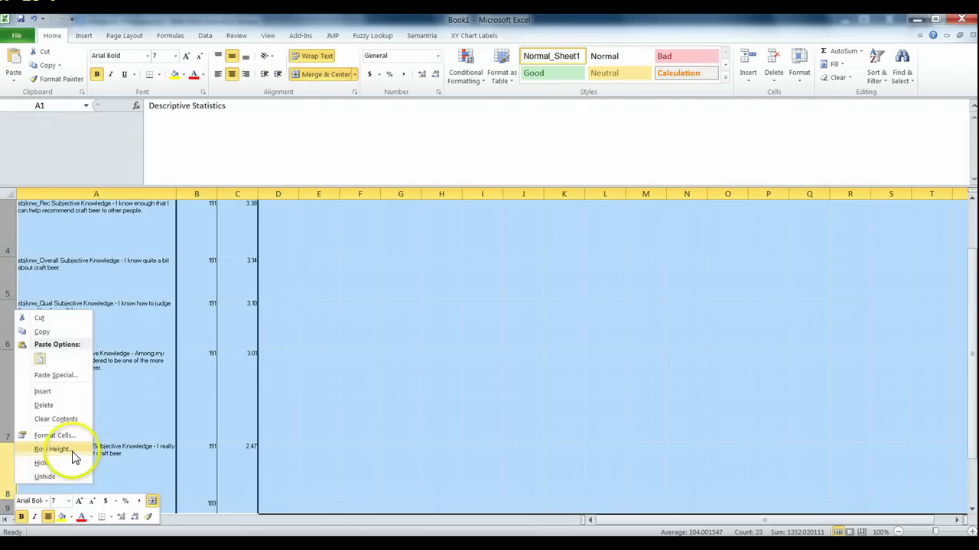
click(69, 450)
text(16)
key(Return)
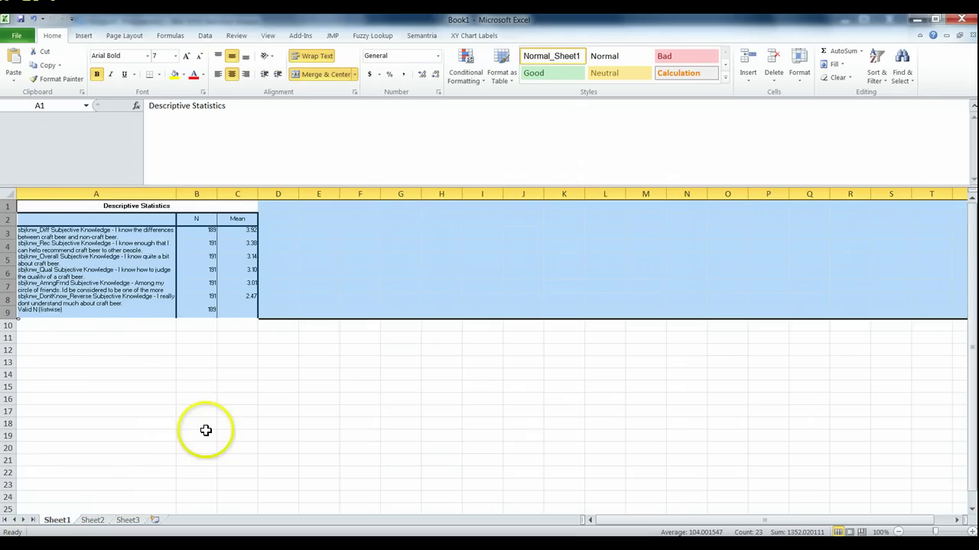
click(138, 372)
drag(176, 195, 195, 195)
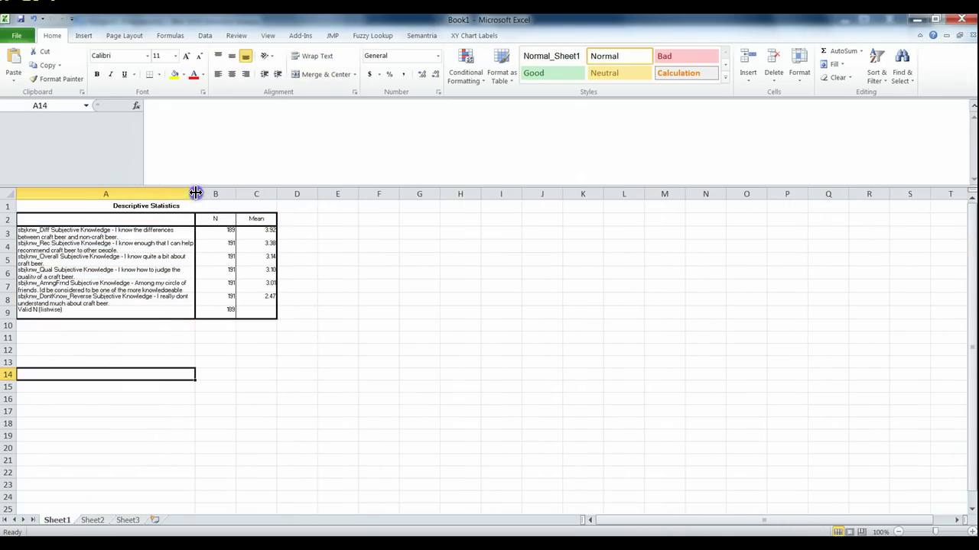
drag(258, 312, 80, 207)
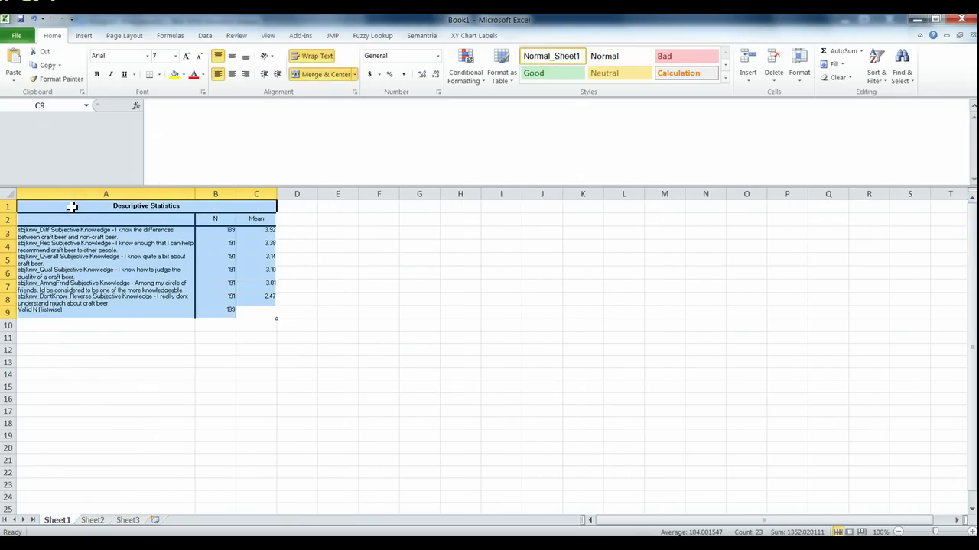
click(57, 227)
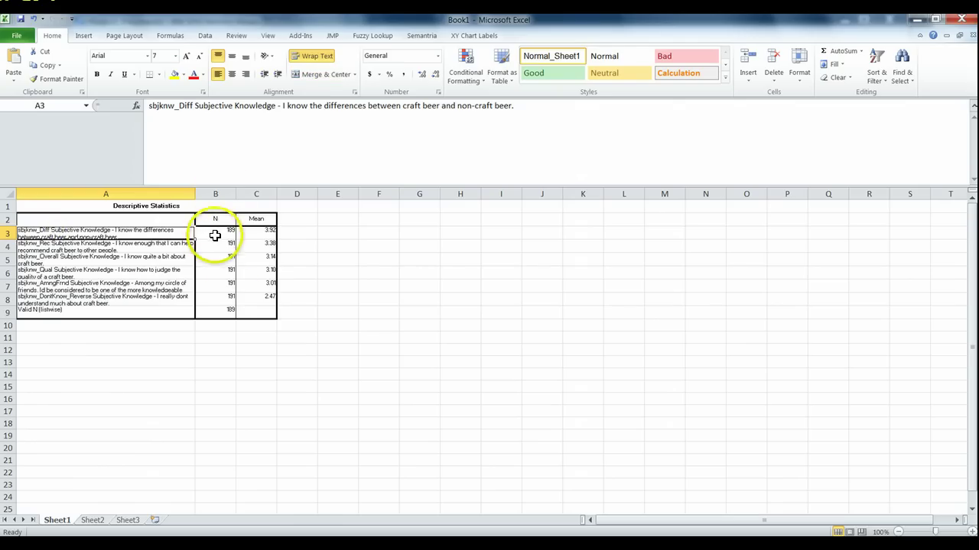
Step: Delete the N column and select the six labels with their means, A3:B8
click(215, 193)
right_click(215, 197)
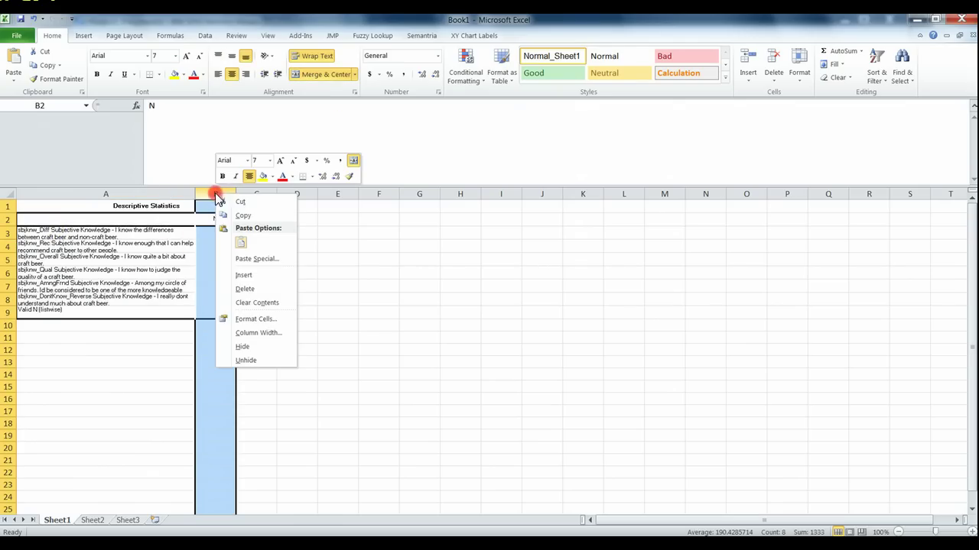
click(249, 289)
click(60, 231)
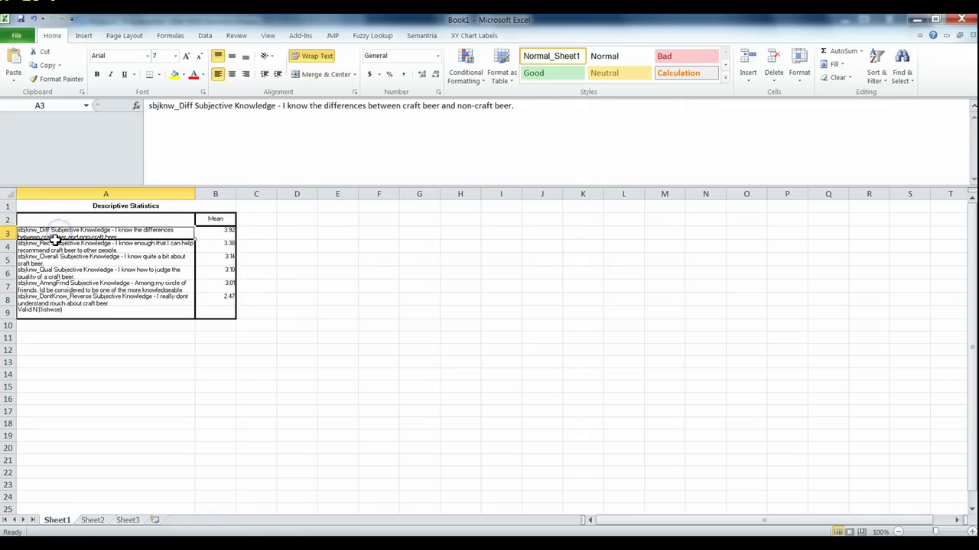
key(Down)
key(Down)
key(Down)
key(Down)
key(Down)
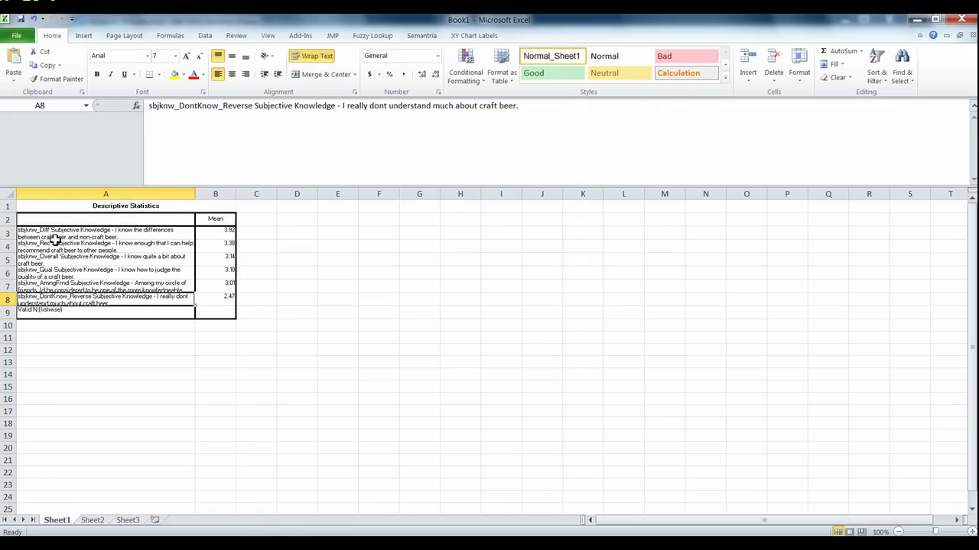
key(Right)
key(Up)
key(Up)
key(Up)
key(Up)
key(Up)
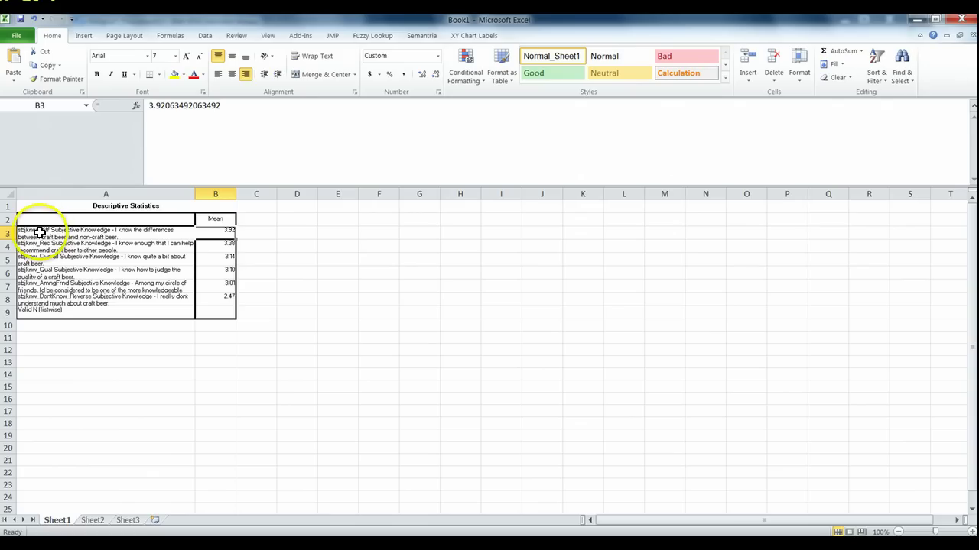
drag(46, 231, 216, 299)
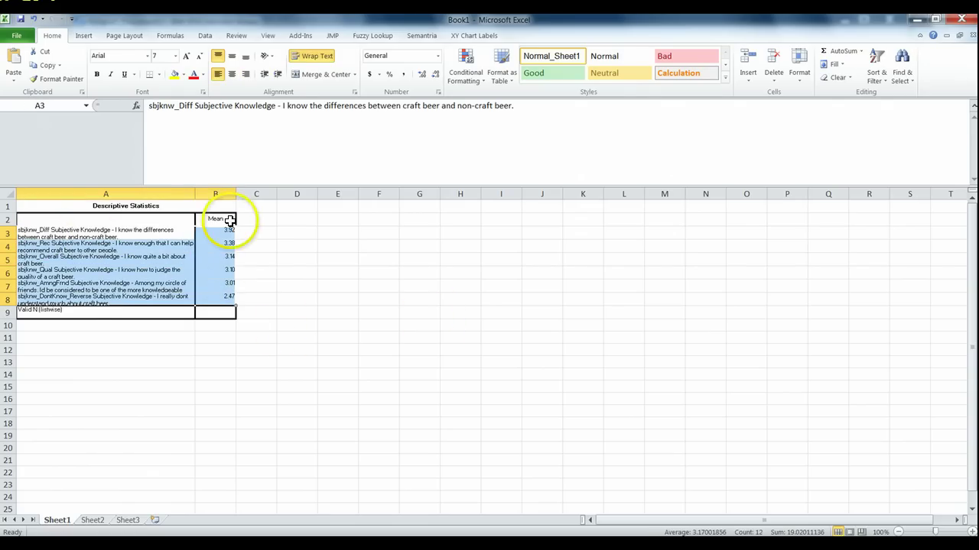
drag(231, 299, 112, 236)
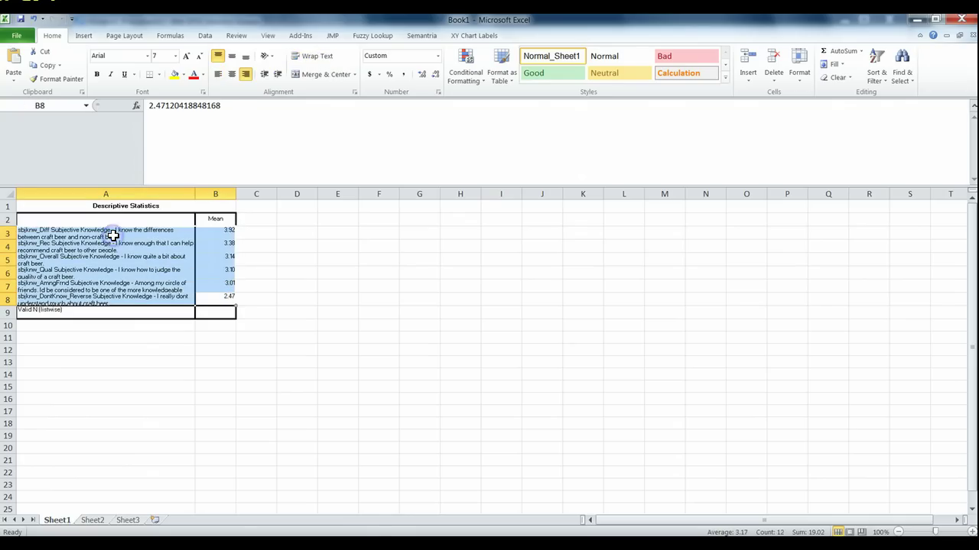
Step: Insert a 2-D Clustered Column chart of the six means
click(84, 36)
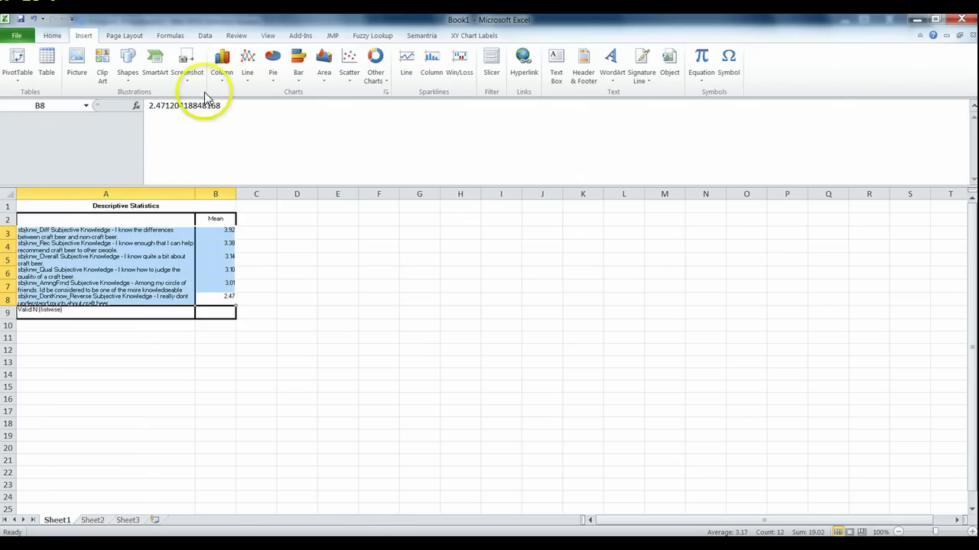
click(223, 68)
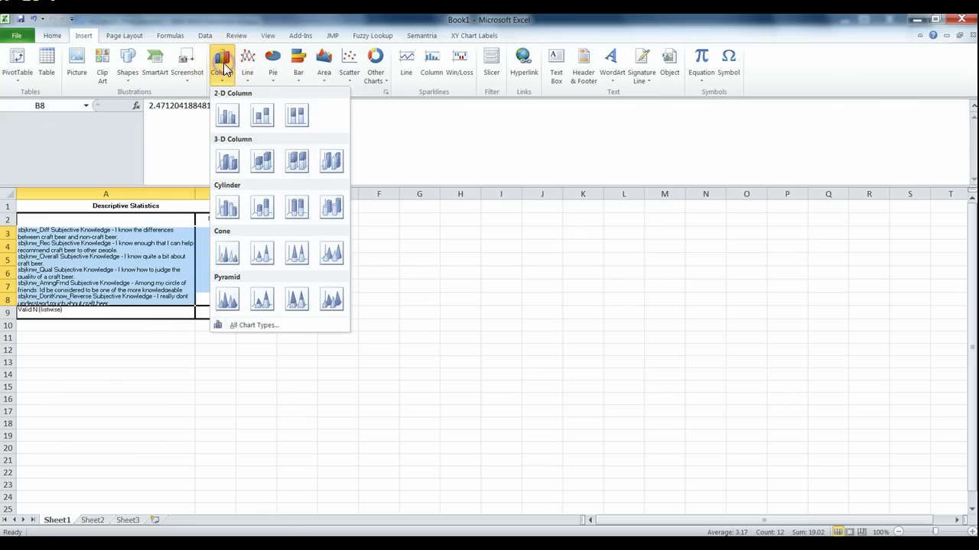
click(227, 116)
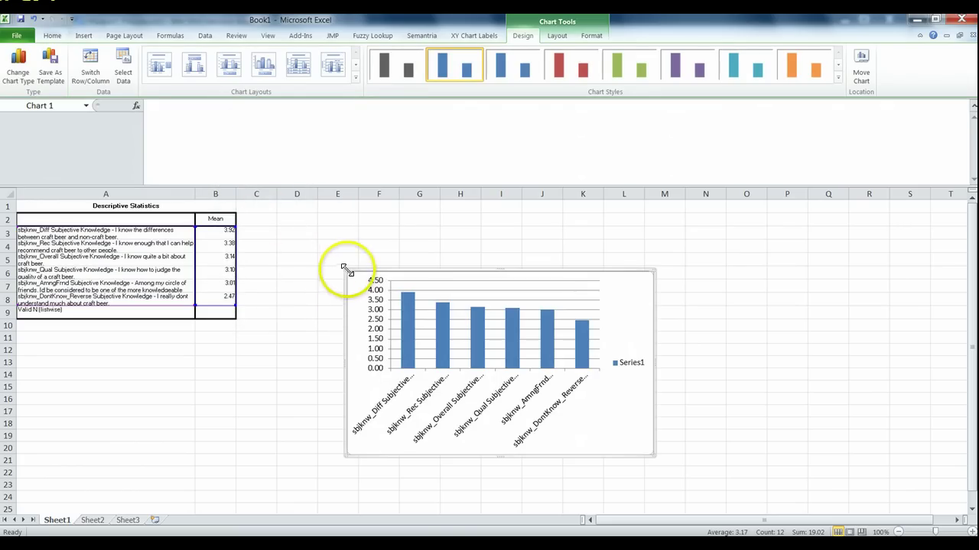
Step: Enlarge the chart and place it beside the statistics table
drag(334, 267, 270, 218)
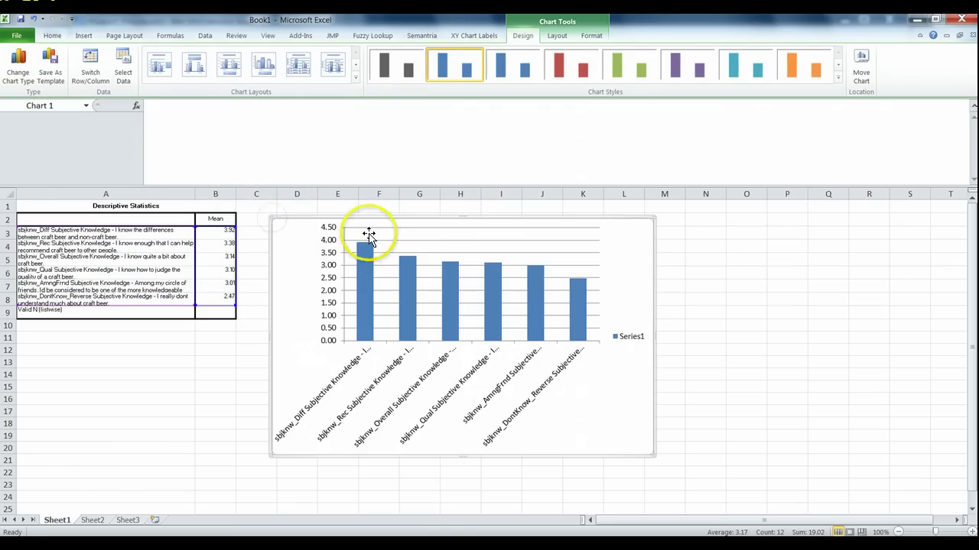
drag(373, 221, 359, 212)
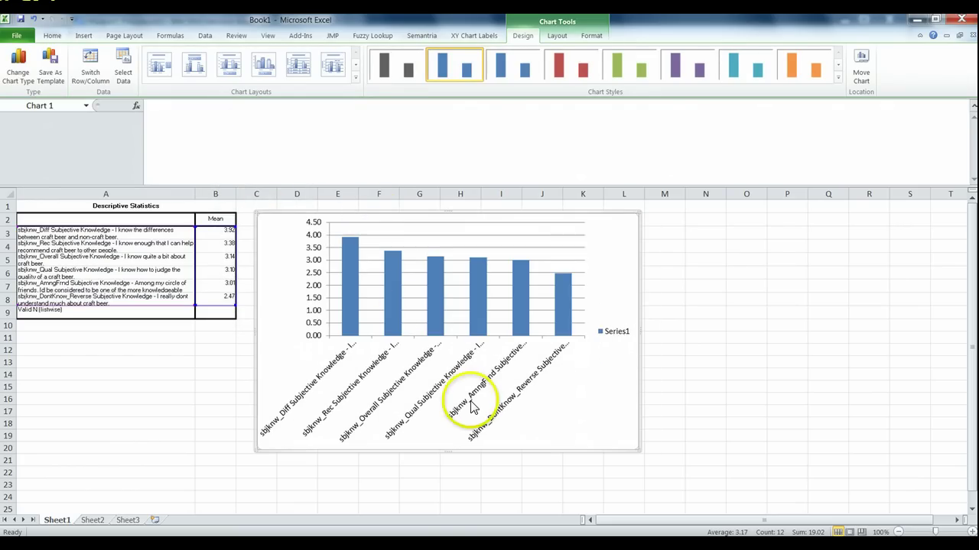
drag(472, 407, 341, 413)
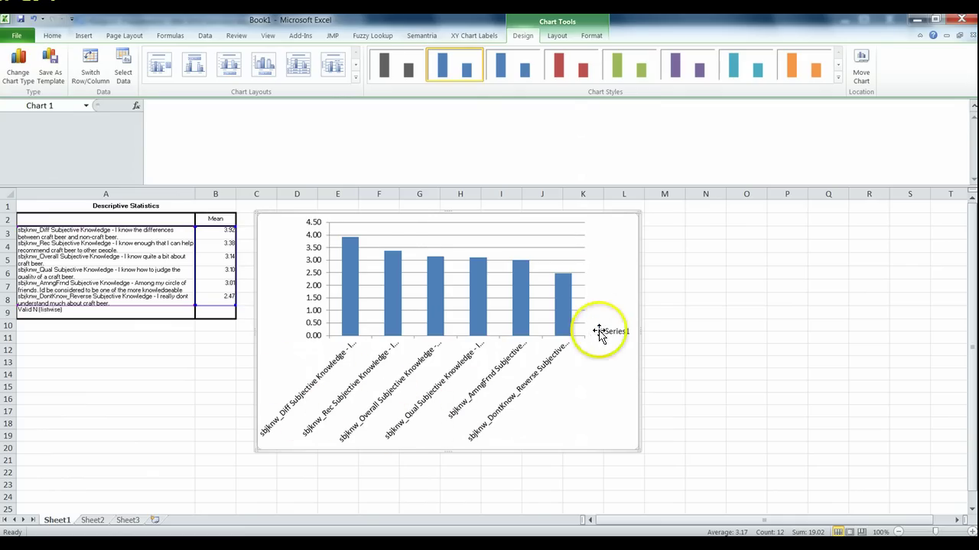